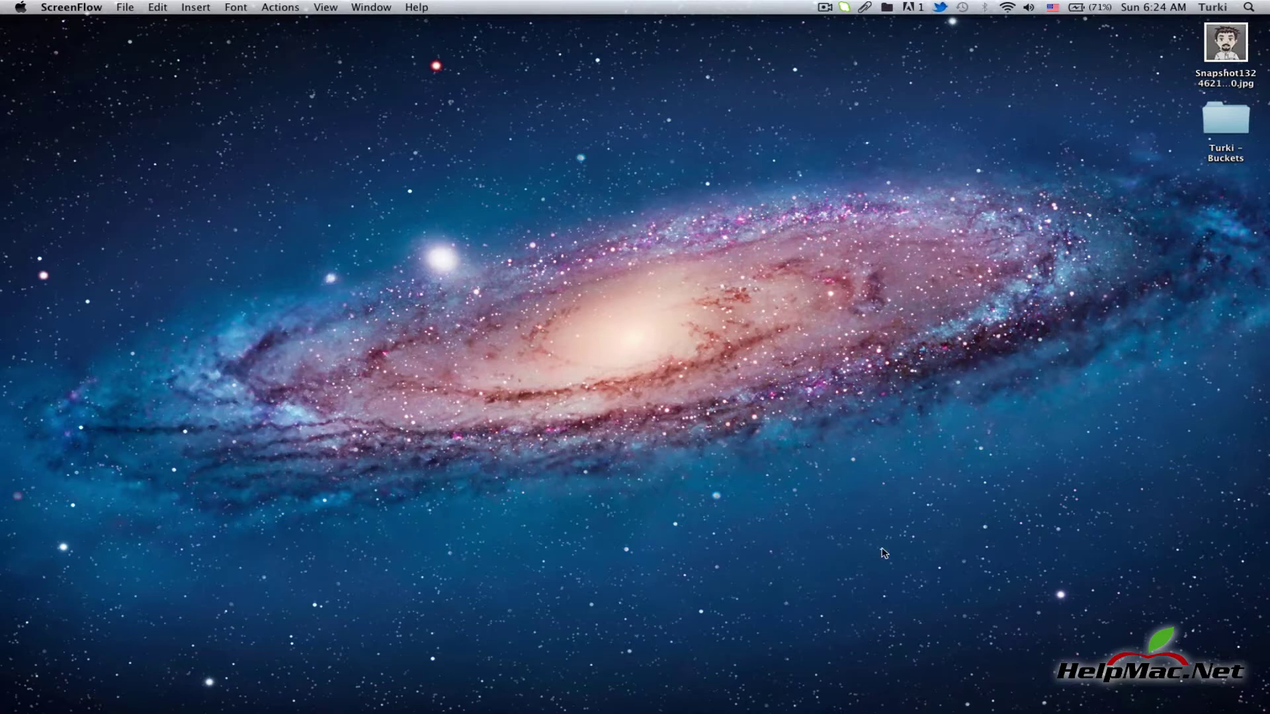
Step: In Firefox, search Google for 'google doc' and open the 'Google Docs - Online documents' result
mouse_move(880, 711)
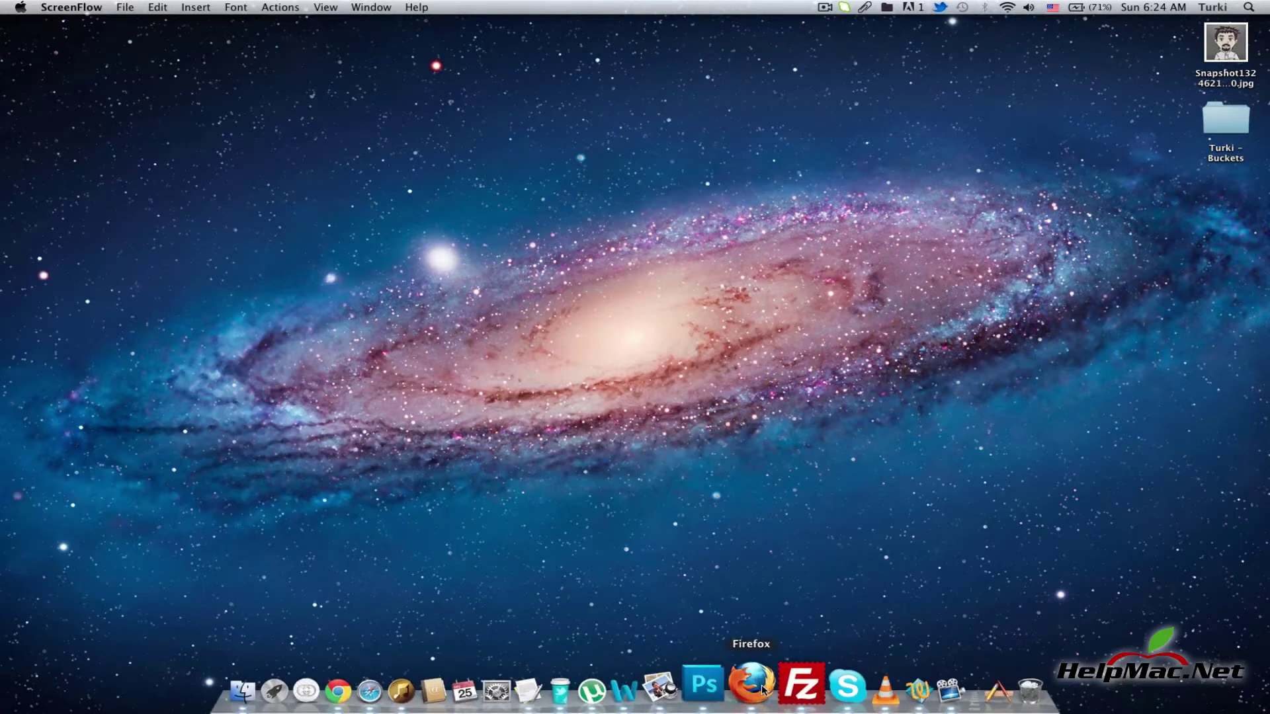
left_click(764, 690)
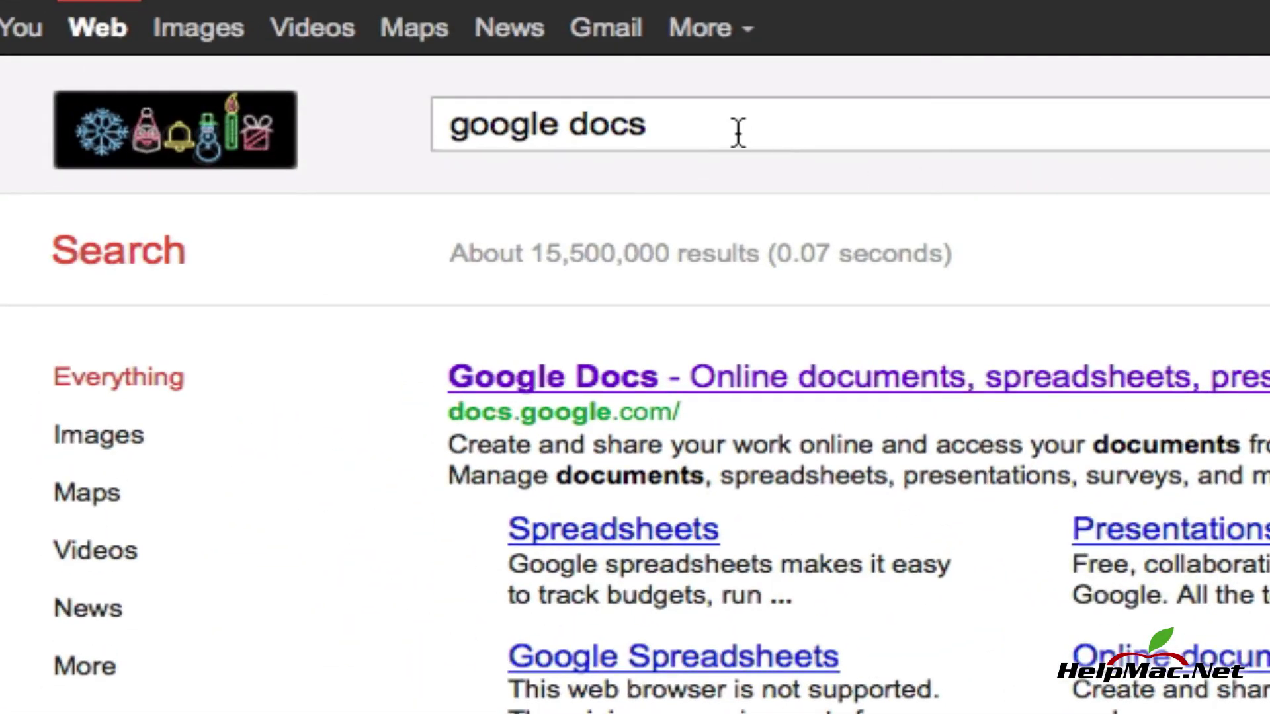
left_click(637, 120)
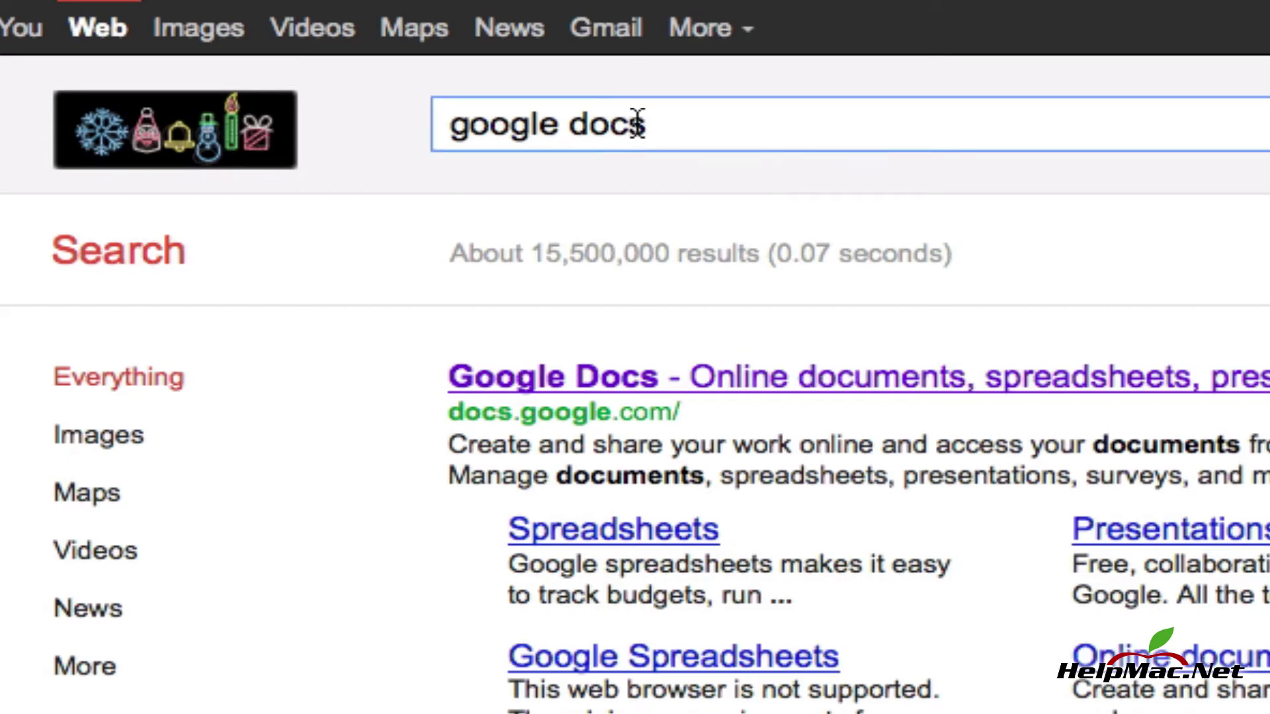
key("Delete")
key("Return")
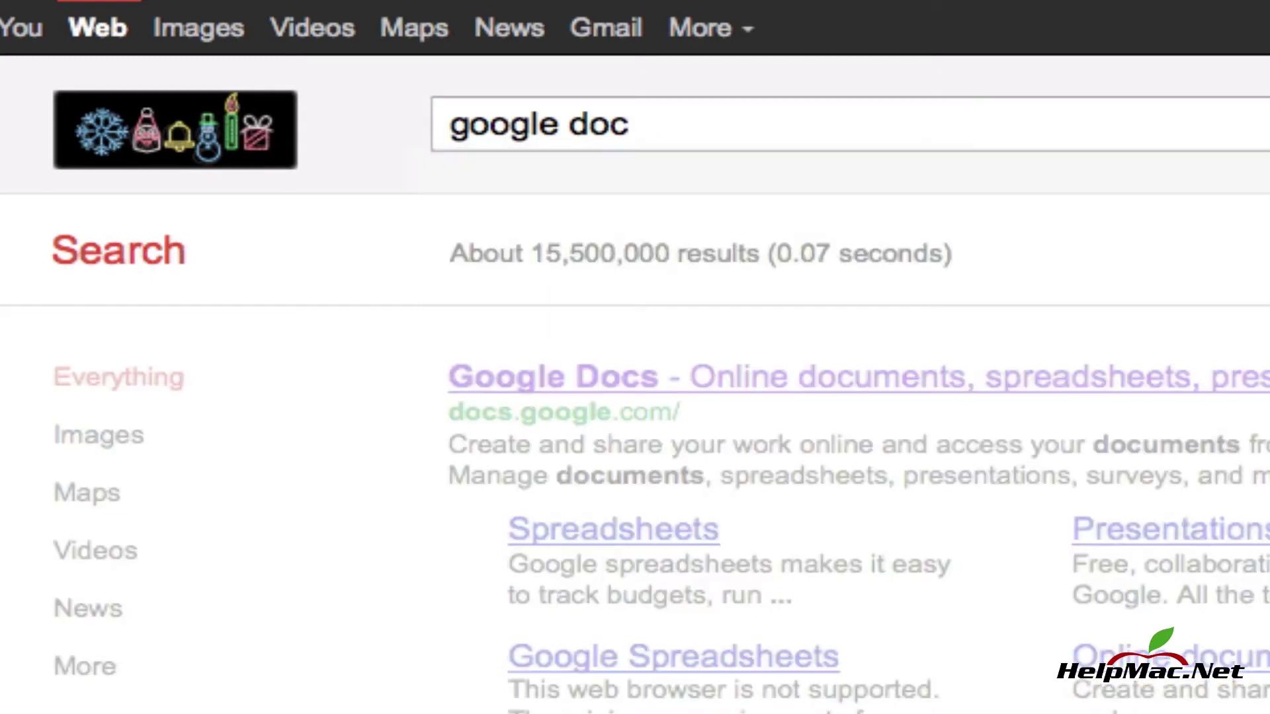
left_click(711, 124)
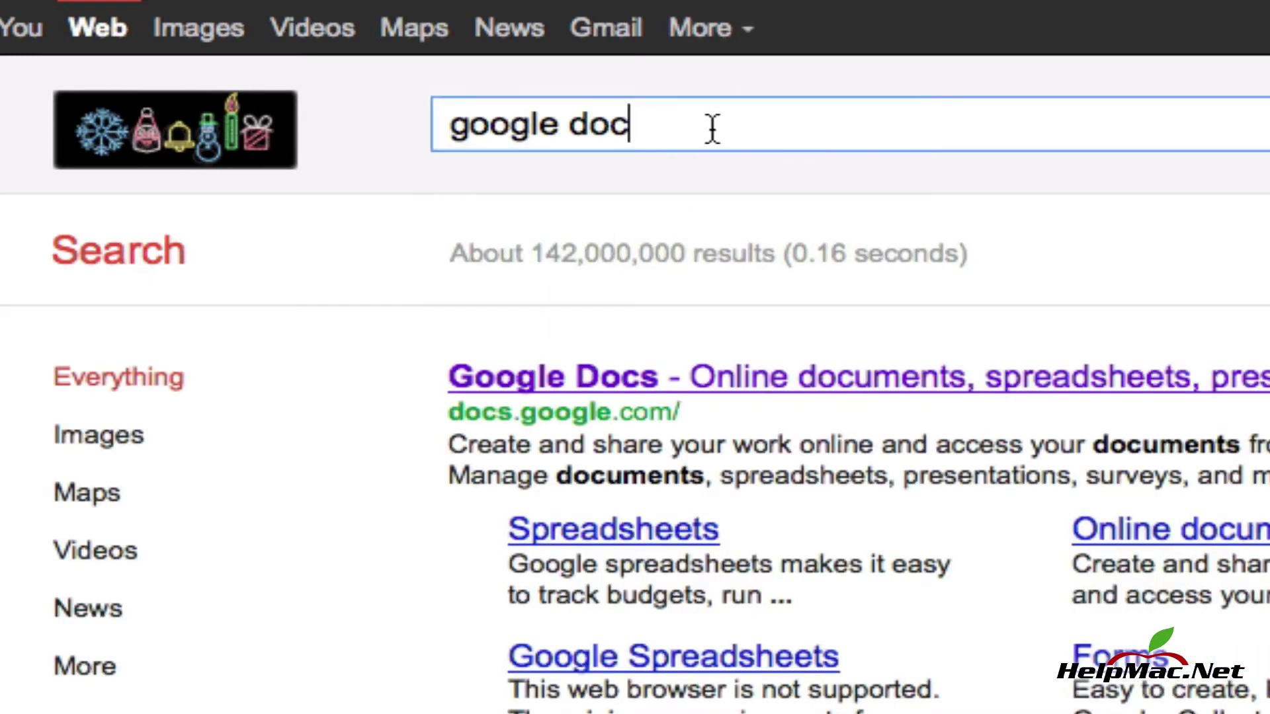
key("BackSpace")
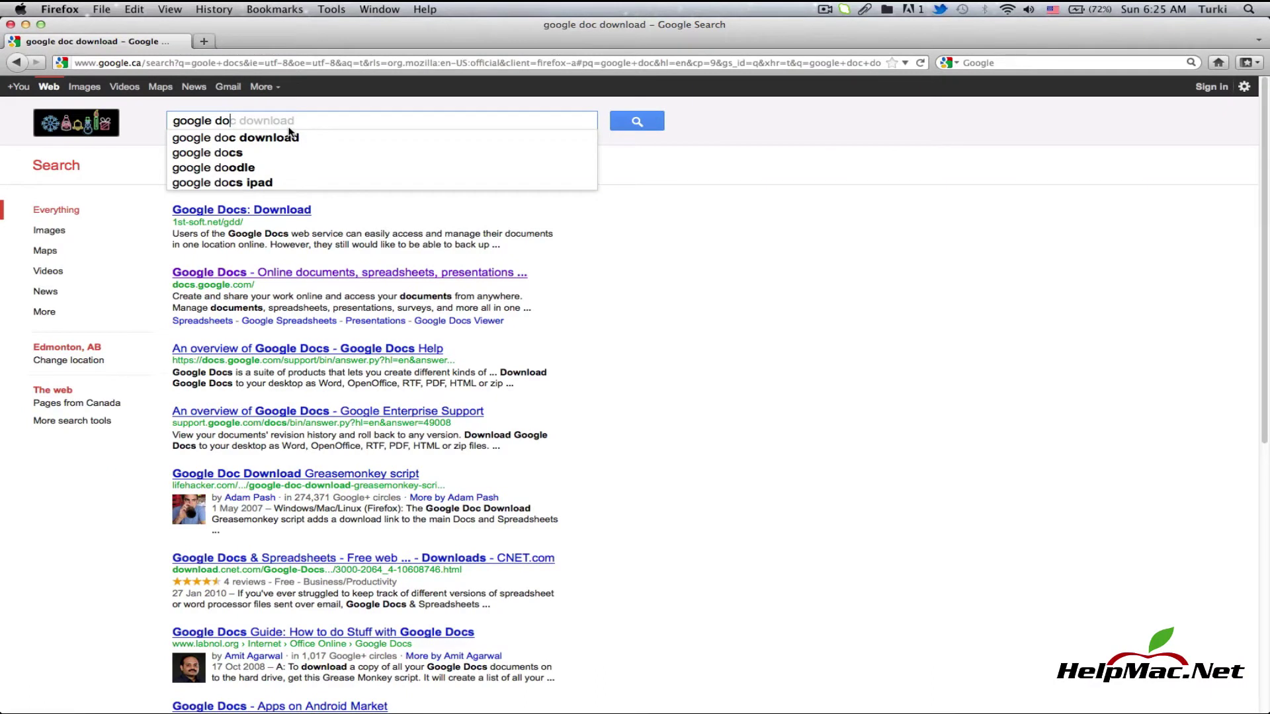
left_click(344, 274)
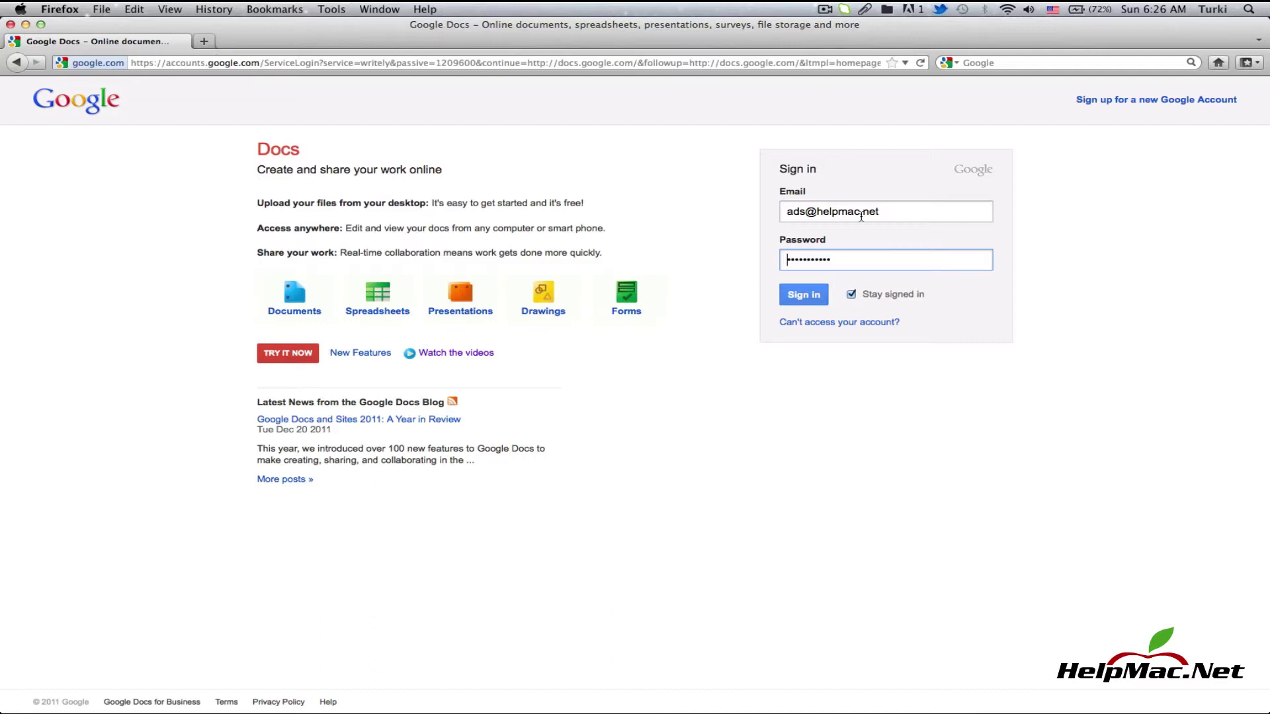
Step: Sign in to the Google account with the pre-filled e-mail and password
left_click(804, 295)
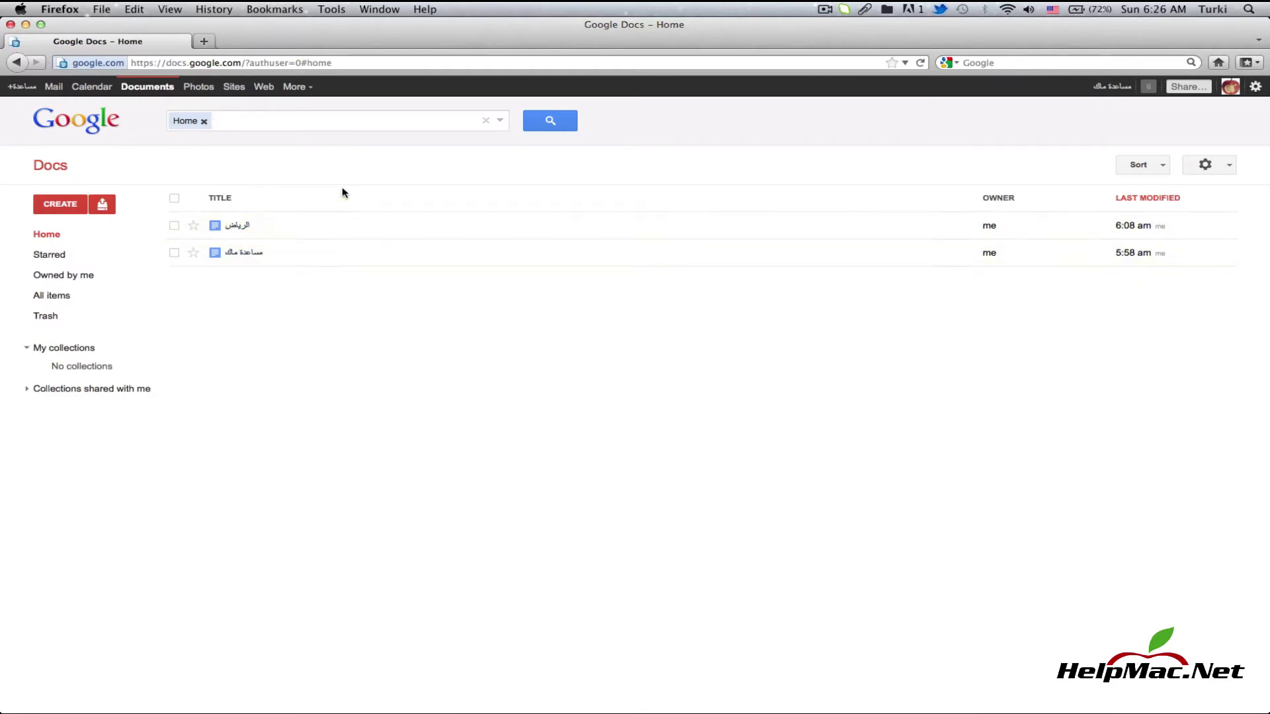
Step: Select both Arabic-titled documents, move them to the trash, and bring up the CREATE choices
left_click(173, 199)
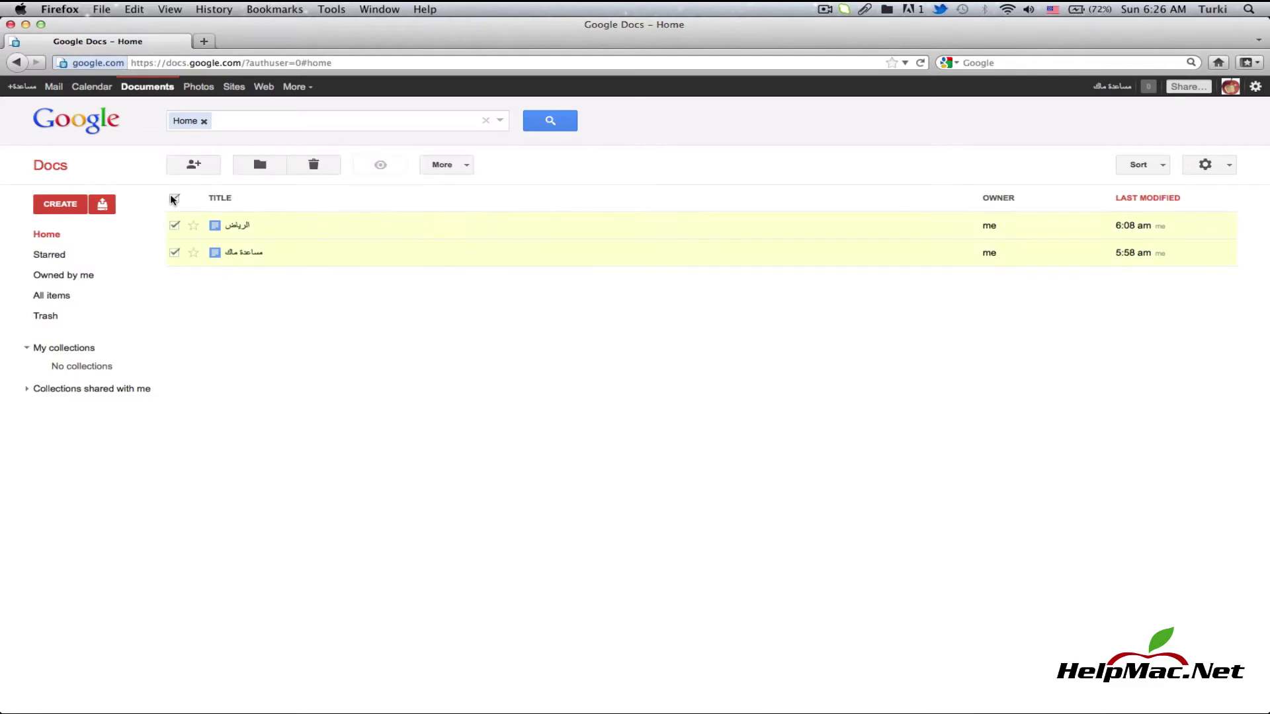
left_click(323, 170)
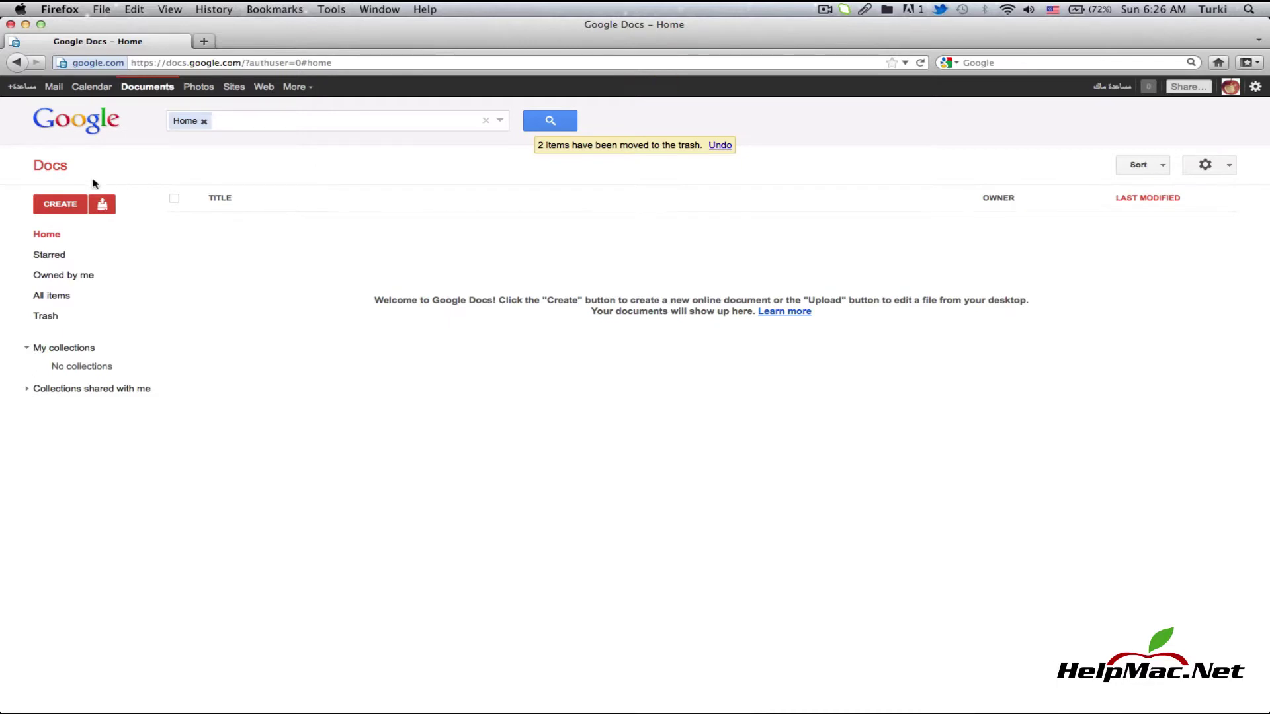
left_click(63, 205)
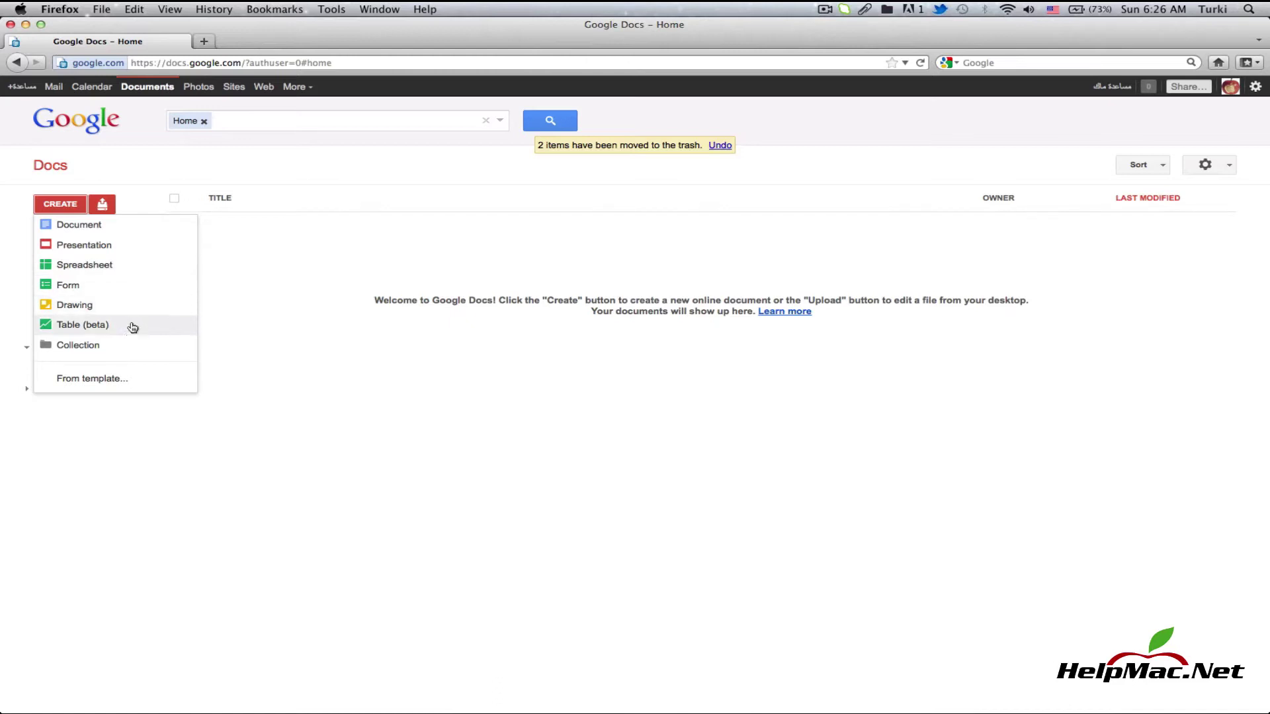
Step: Create a new blank Document and bring up the rename prompt for 'Untitled document'
left_click(115, 233)
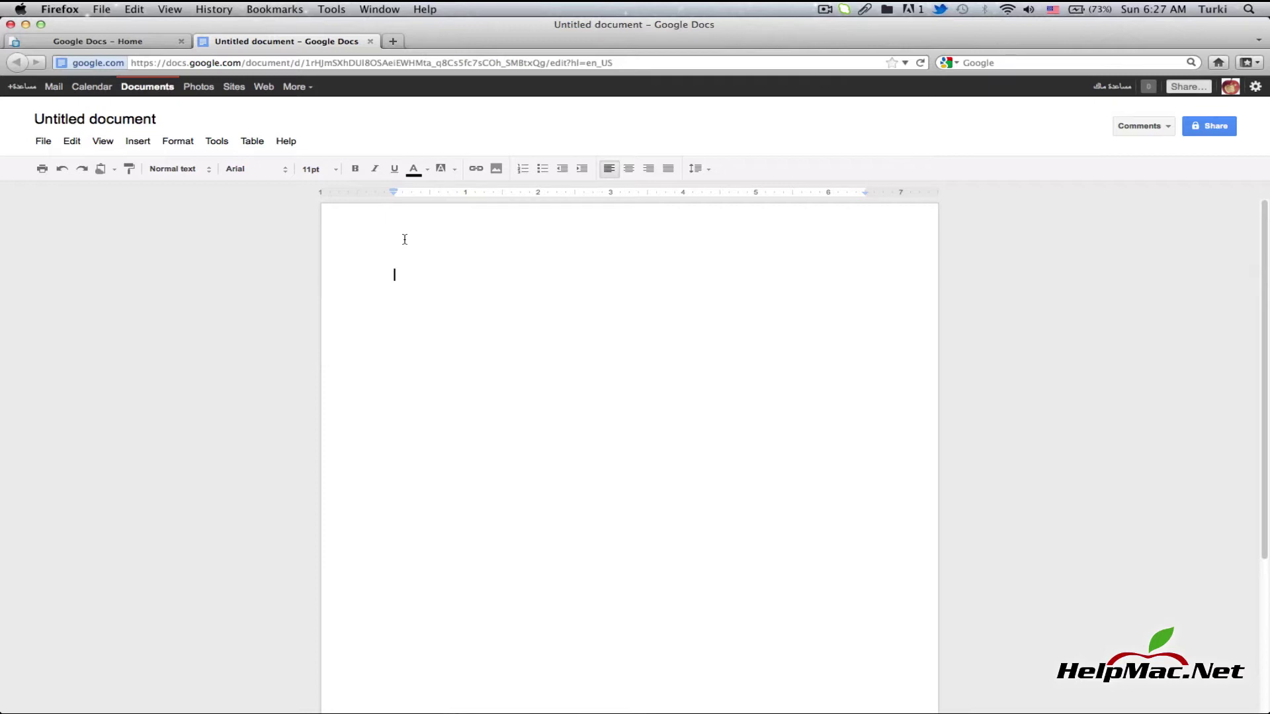
left_click(151, 120)
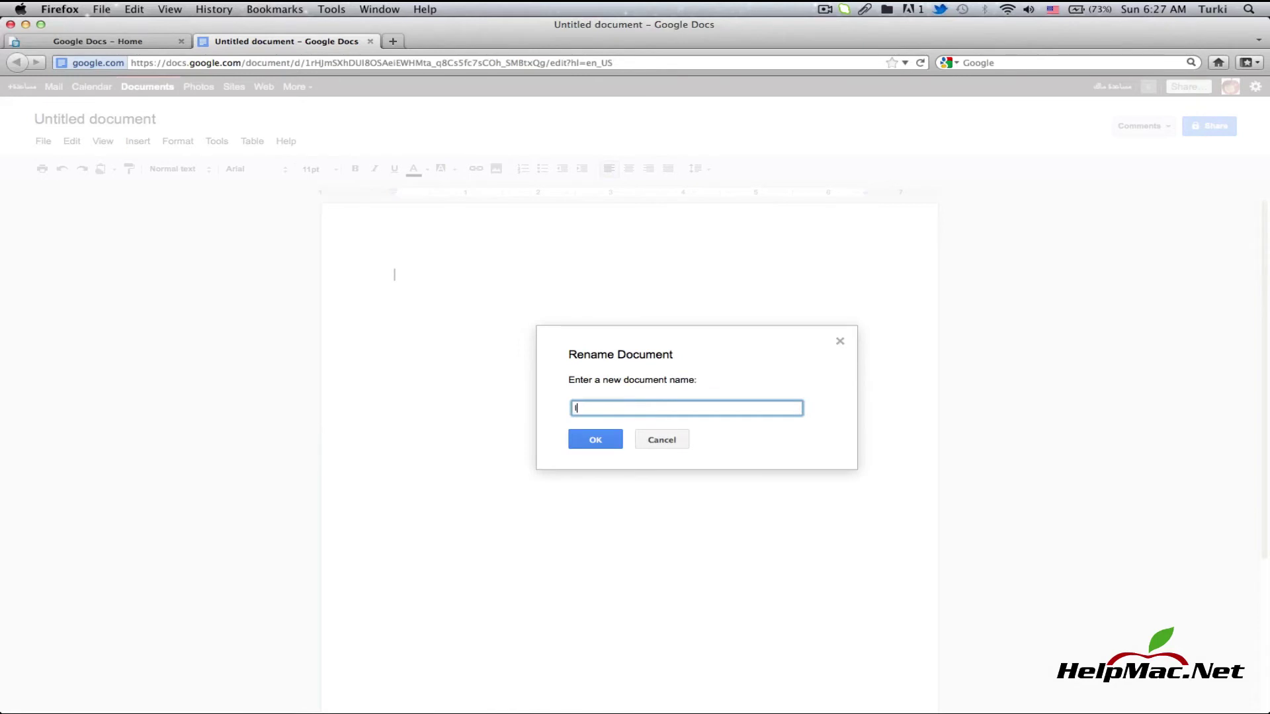
Step: Name the document 'موقع مساعدة ماك' and confirm the rename
type("موقع مساعدى")
key("BackSpace")
type("ة ماك")
left_click(602, 439)
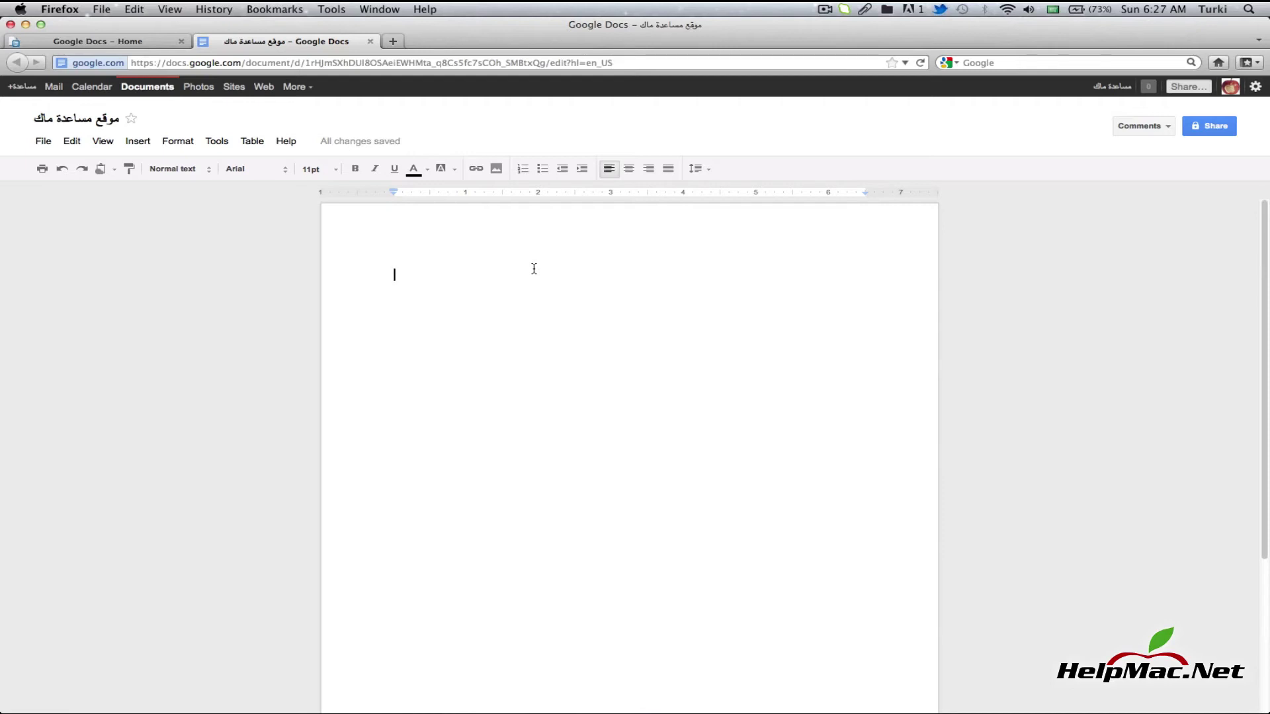
Step: Type the heading 'بسم الله الرحمن الرحي' and center it on the page
left_click(534, 269)
type("بسم الله الرحمن الرحيم")
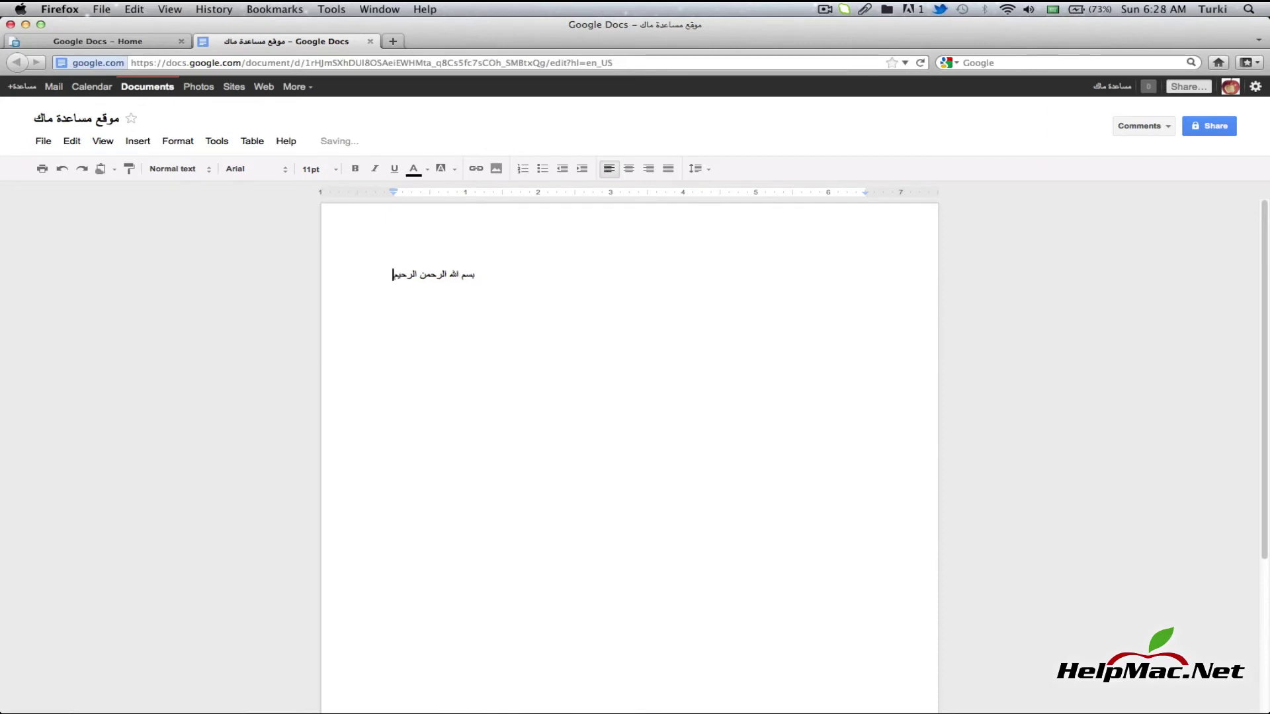
triple_click(430, 274)
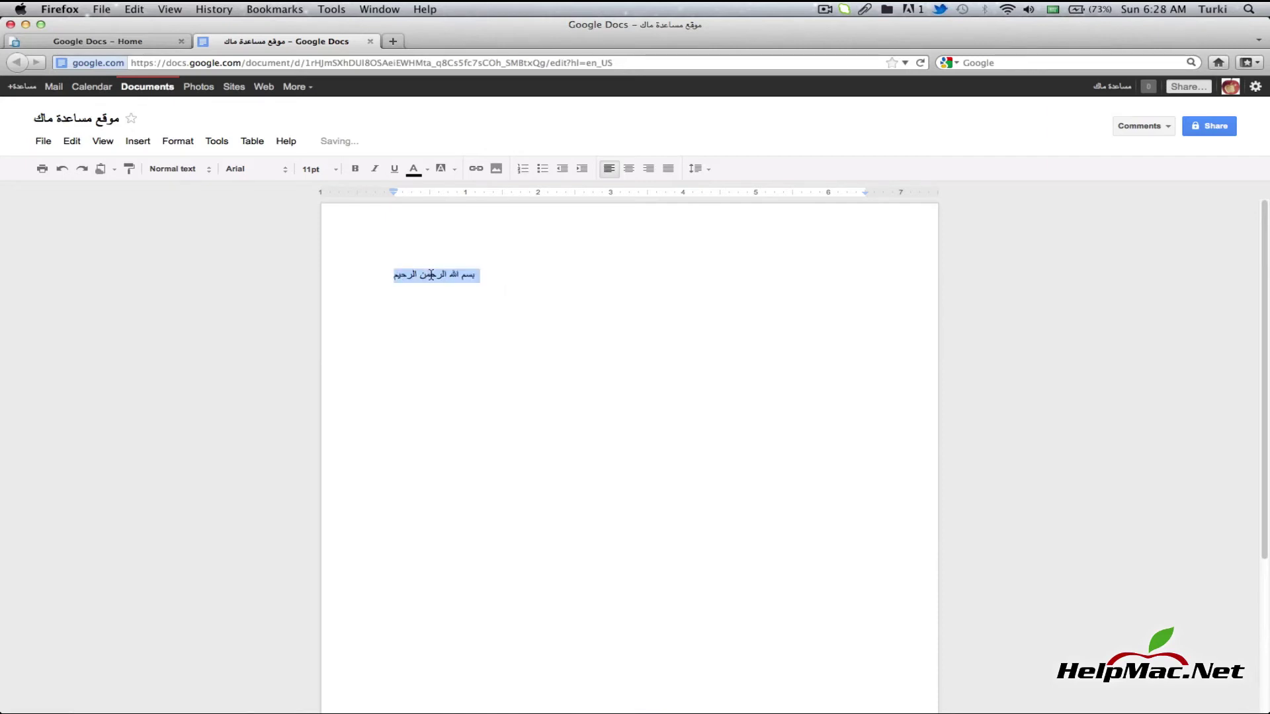
left_click(629, 170)
left_click(658, 325)
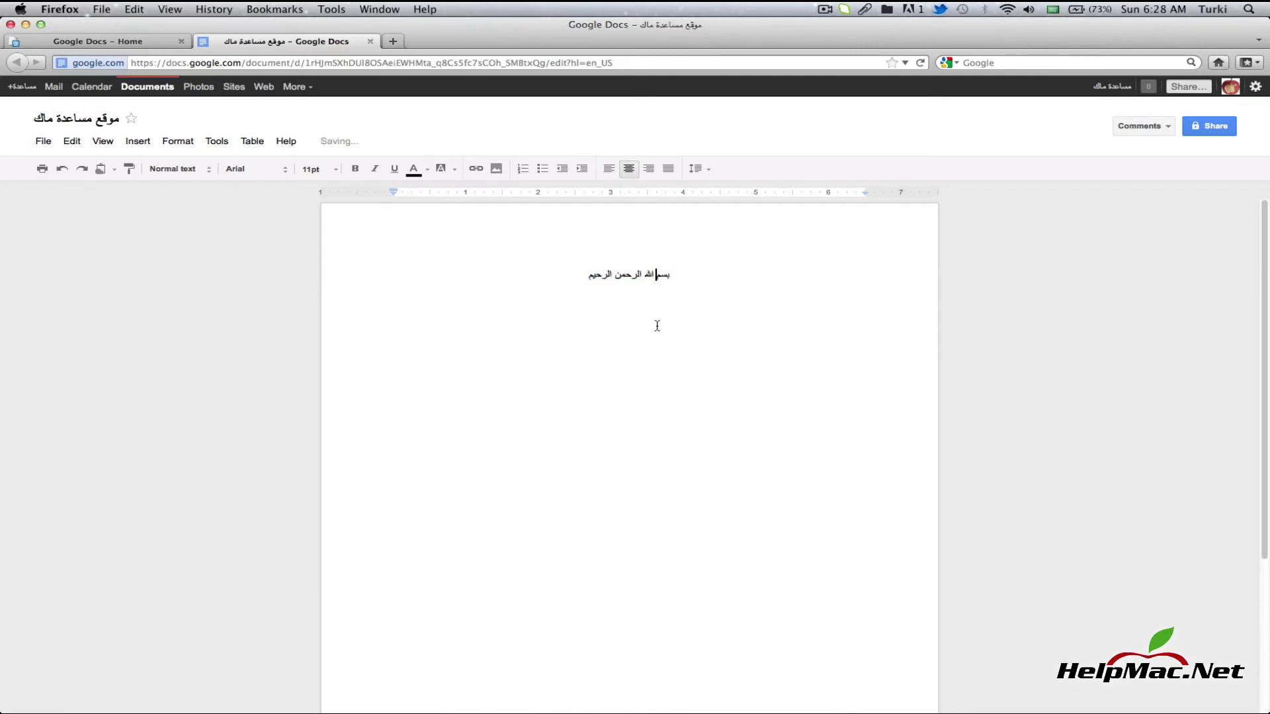
Step: Make the Arabic heading bold, 24pt and red
triple_click(630, 268)
left_click(354, 169)
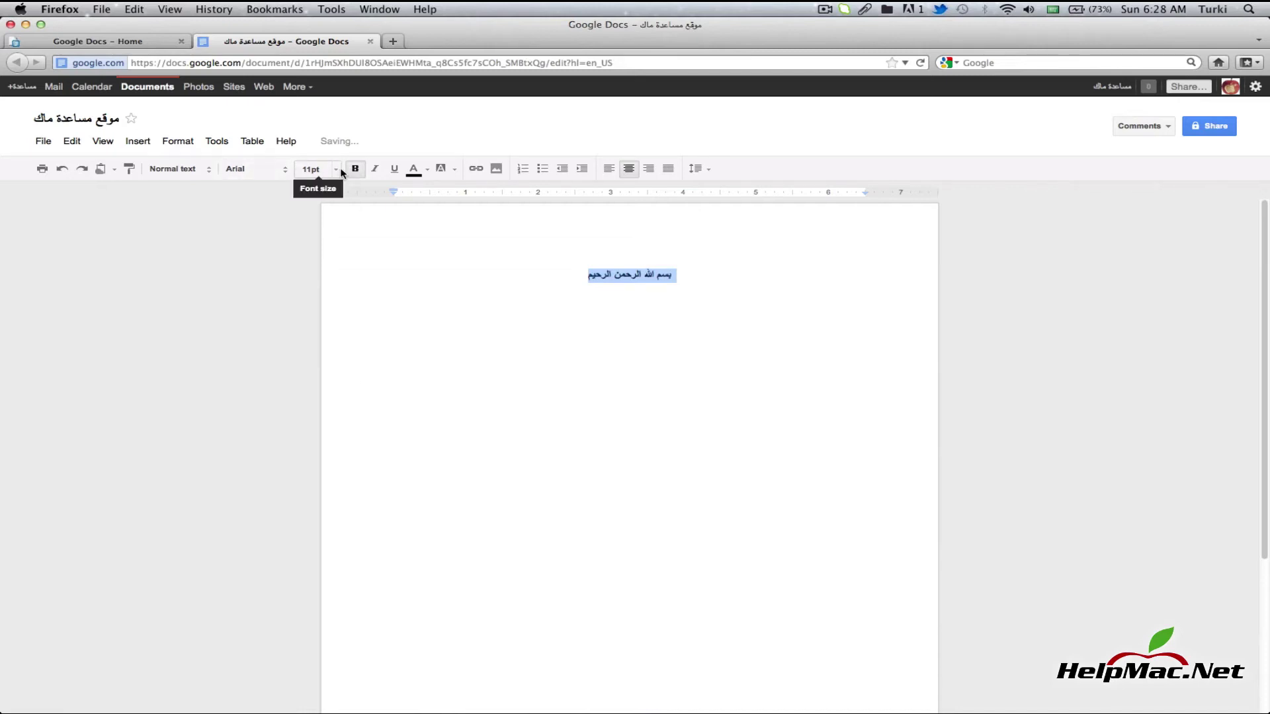
left_click(335, 169)
left_click(326, 320)
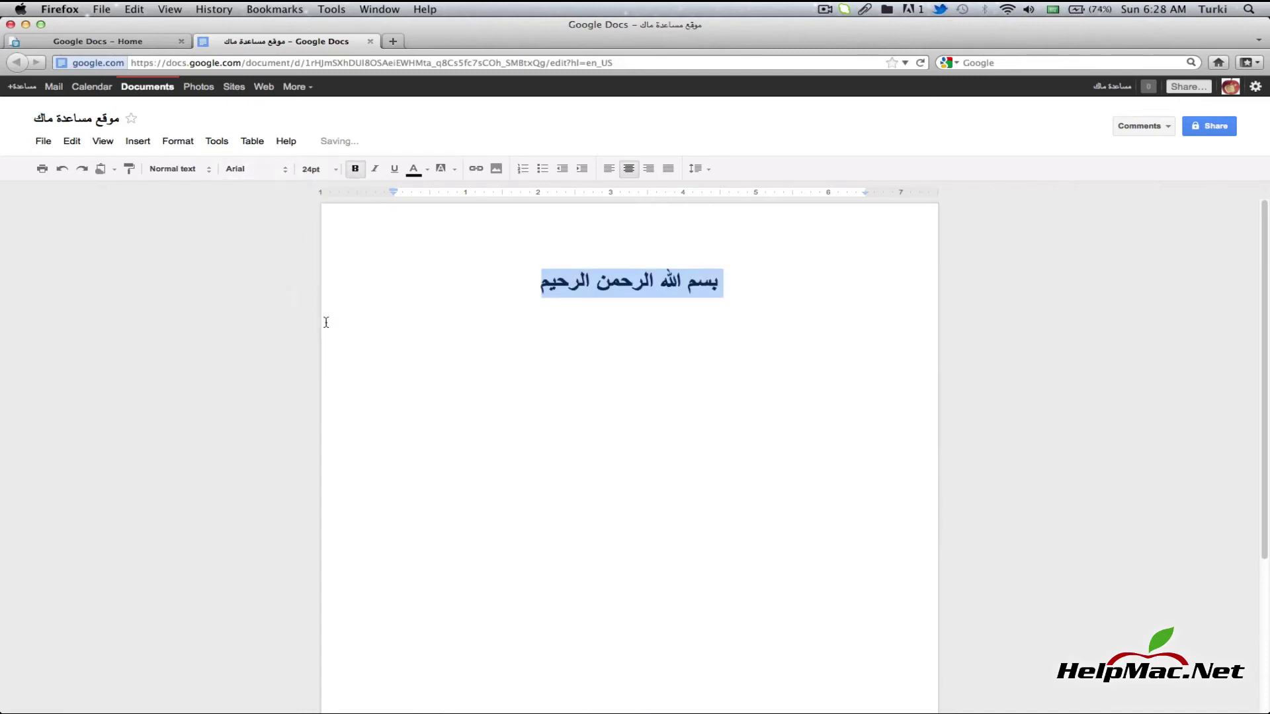
left_click(413, 169)
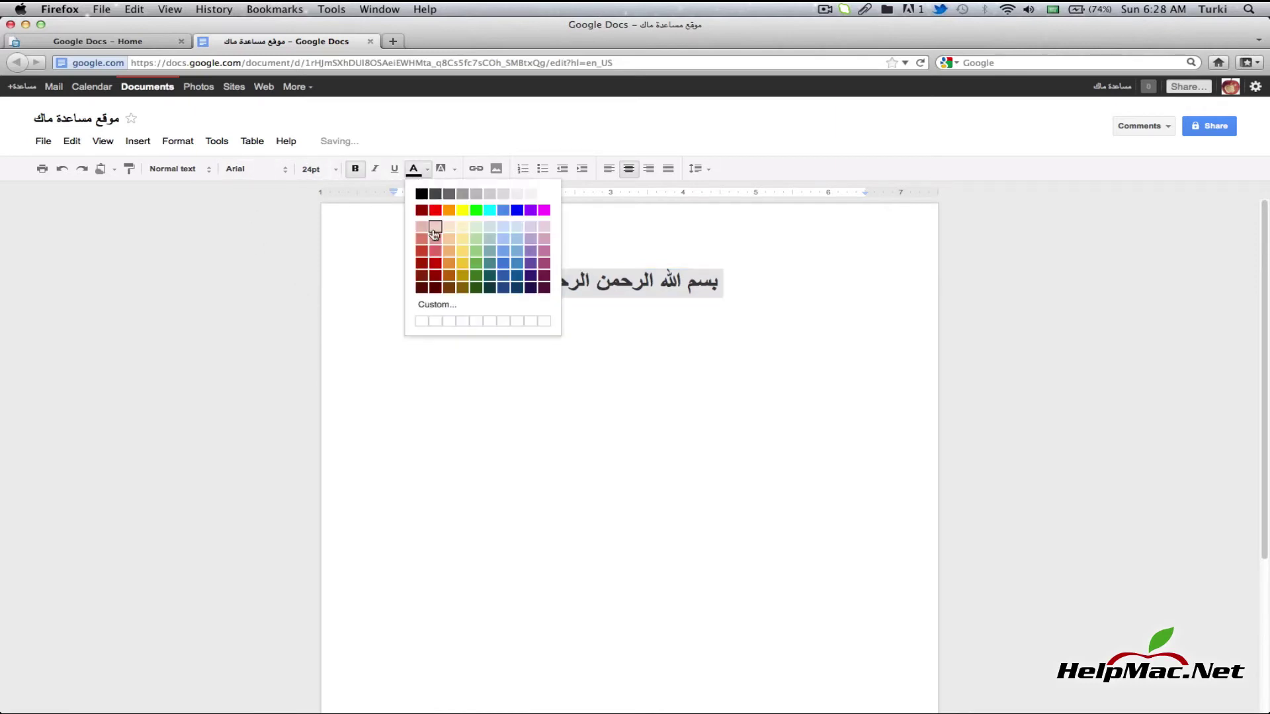
left_click(435, 264)
left_click(522, 283)
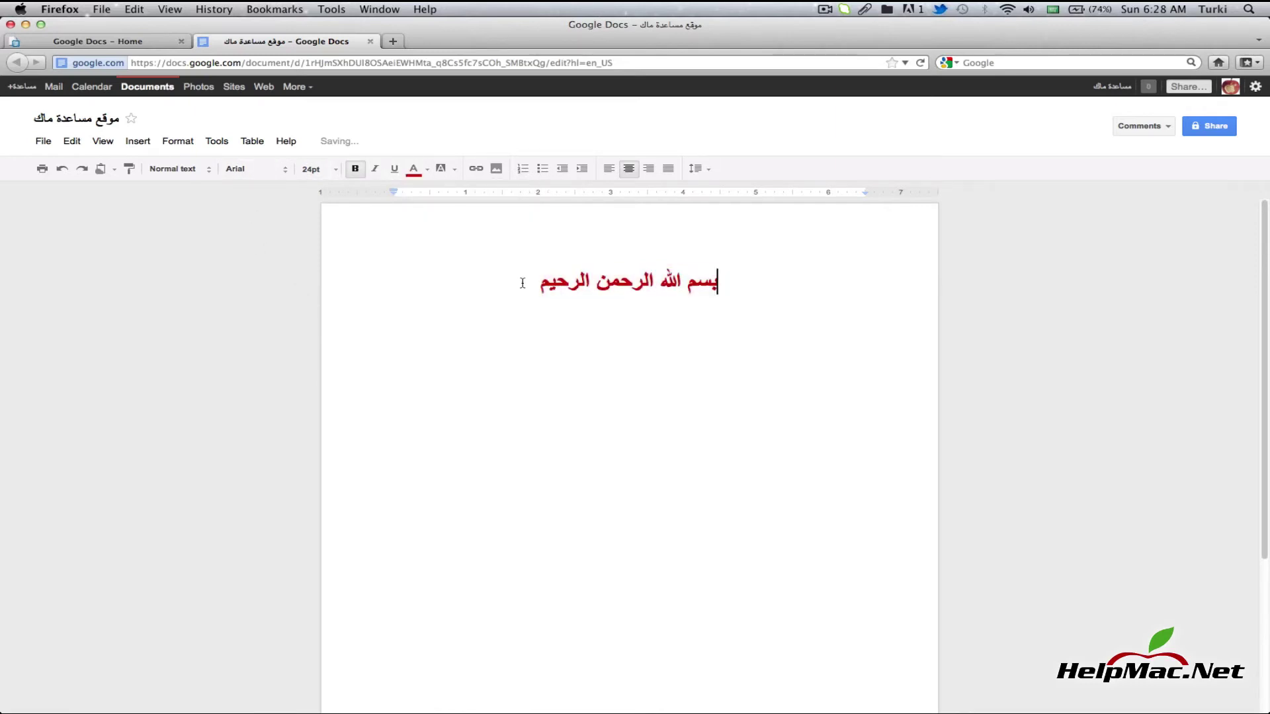
Step: Add an empty line above the heading, then minimize the browser to show the desktop
key("Return")
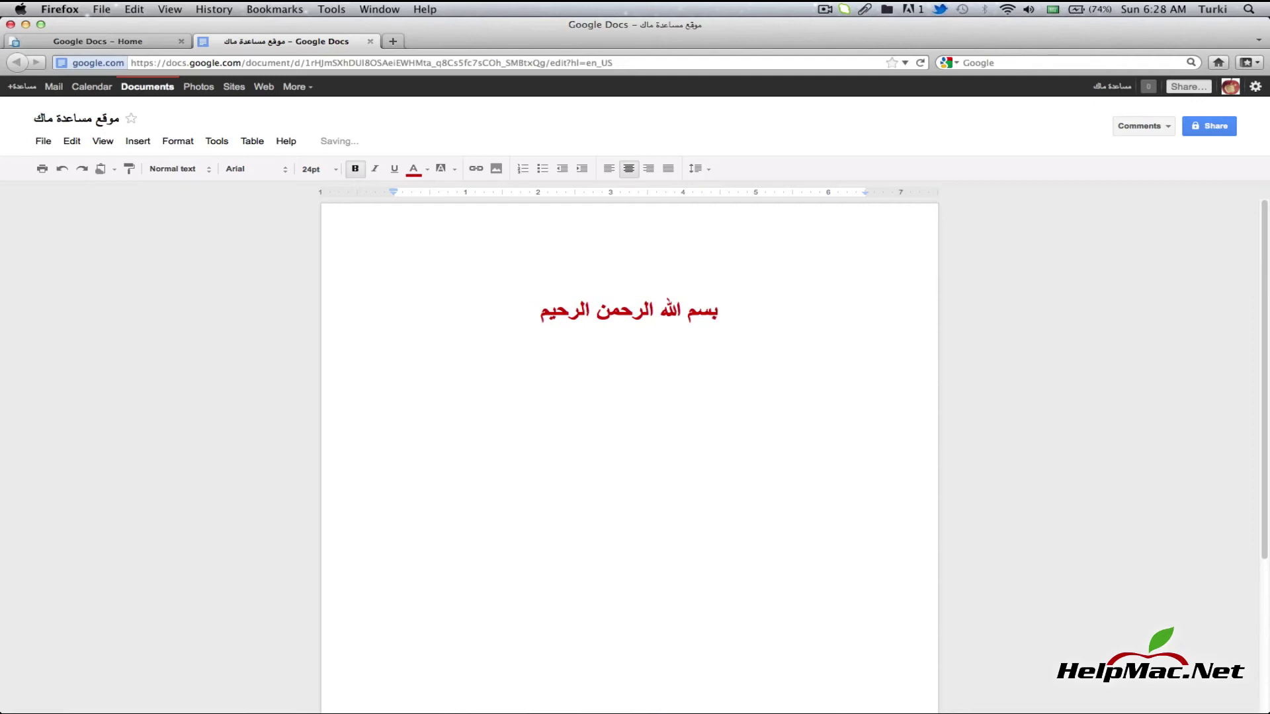
key("Up")
left_click(61, 168)
left_click(81, 169)
key("Up")
left_click(26, 24)
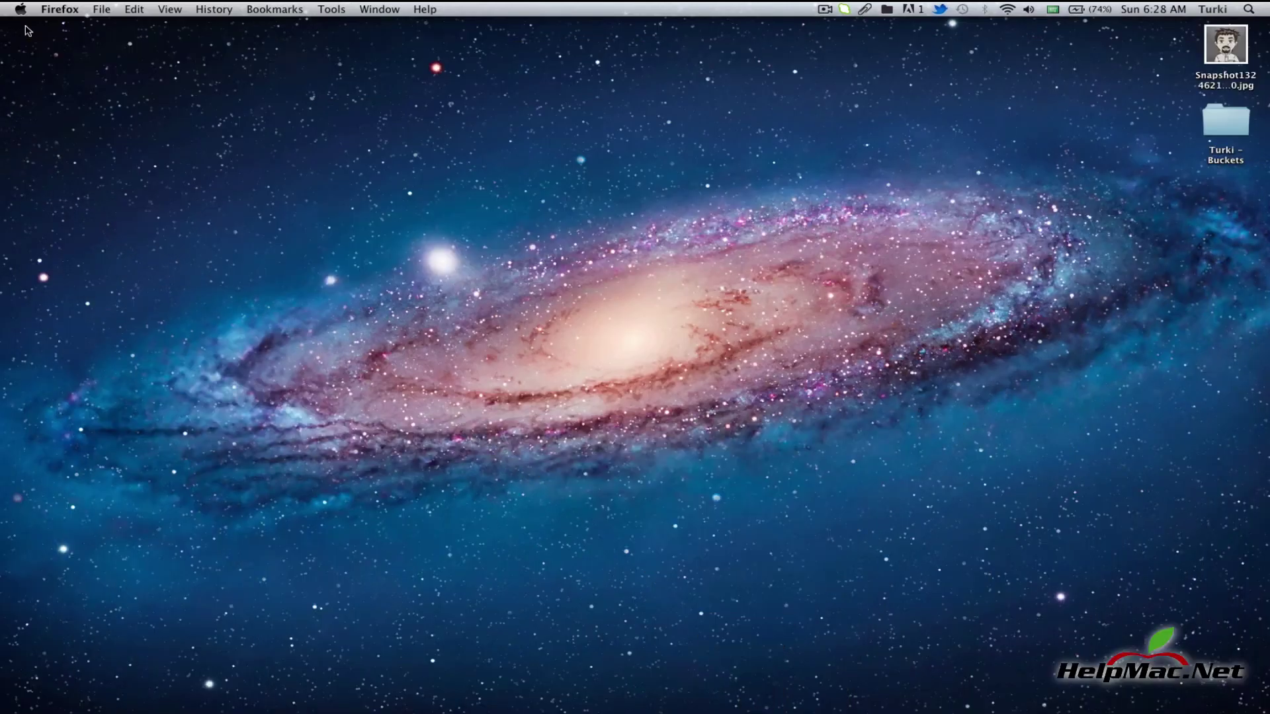
Step: Open the avatar snapshot in Preview, select the whole image, close it, and return to Firefox
double_click(1229, 44)
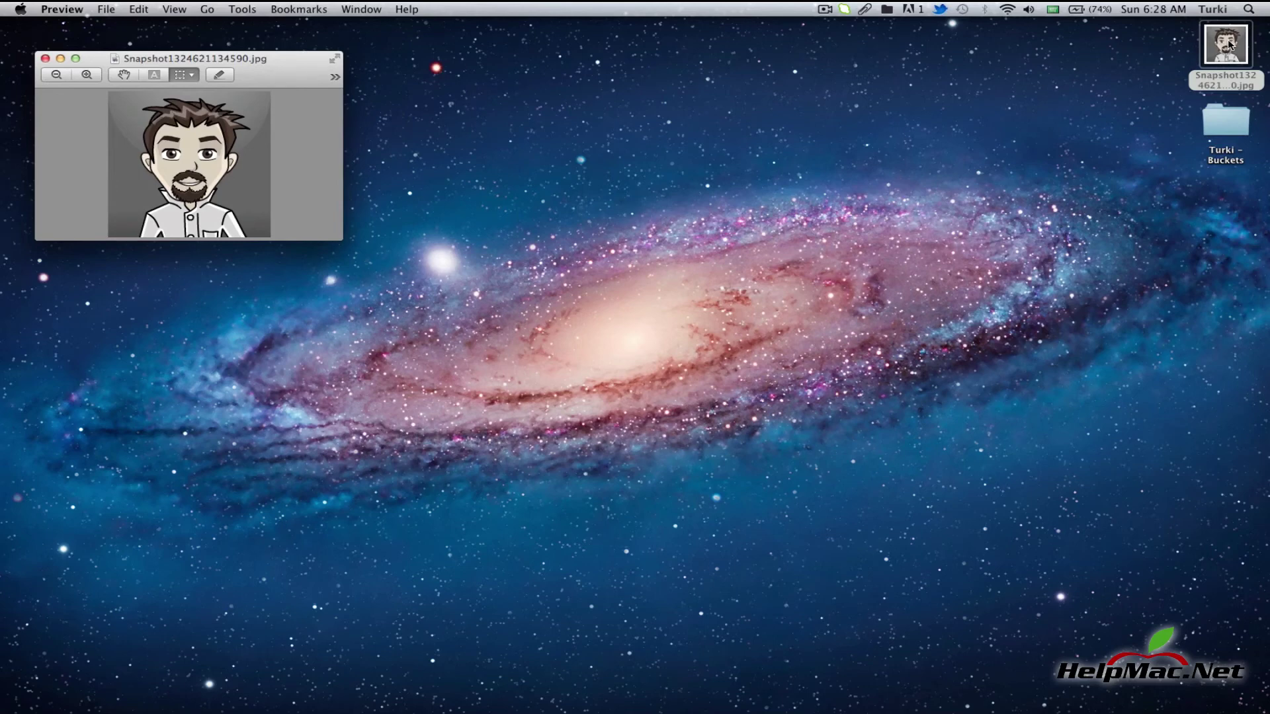
key("super+a")
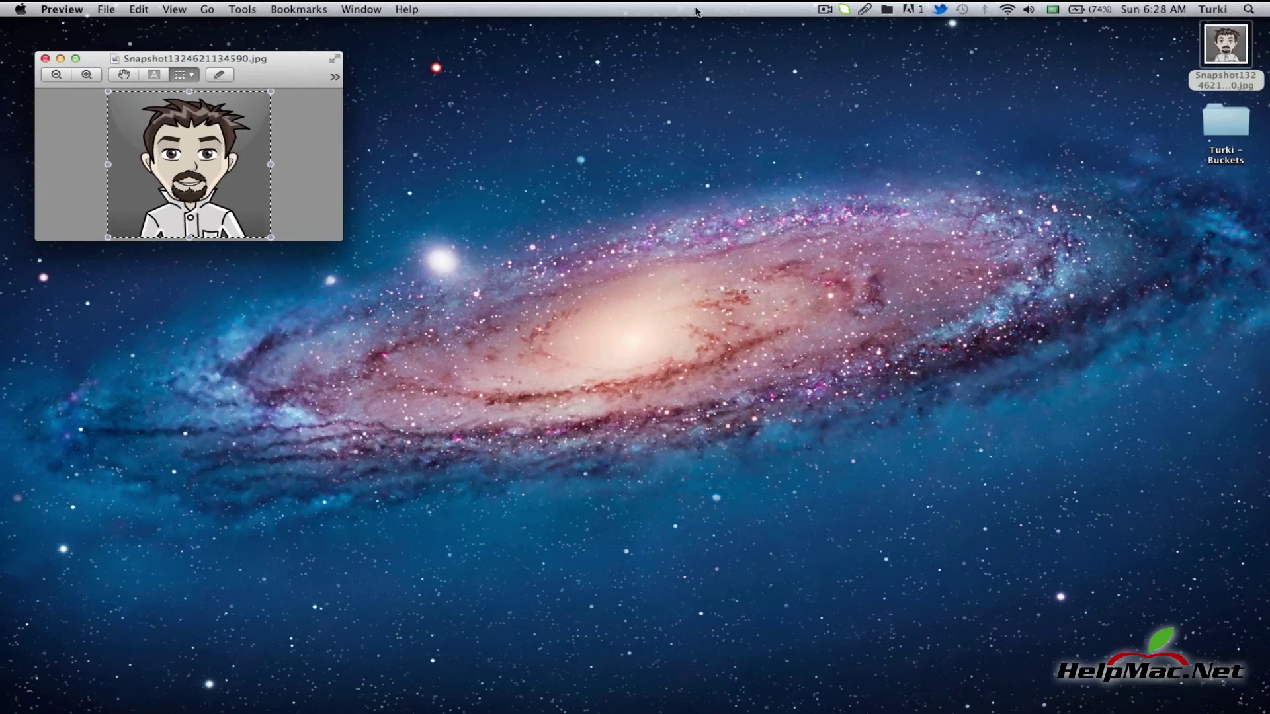
left_click(45, 59)
mouse_move(563, 709)
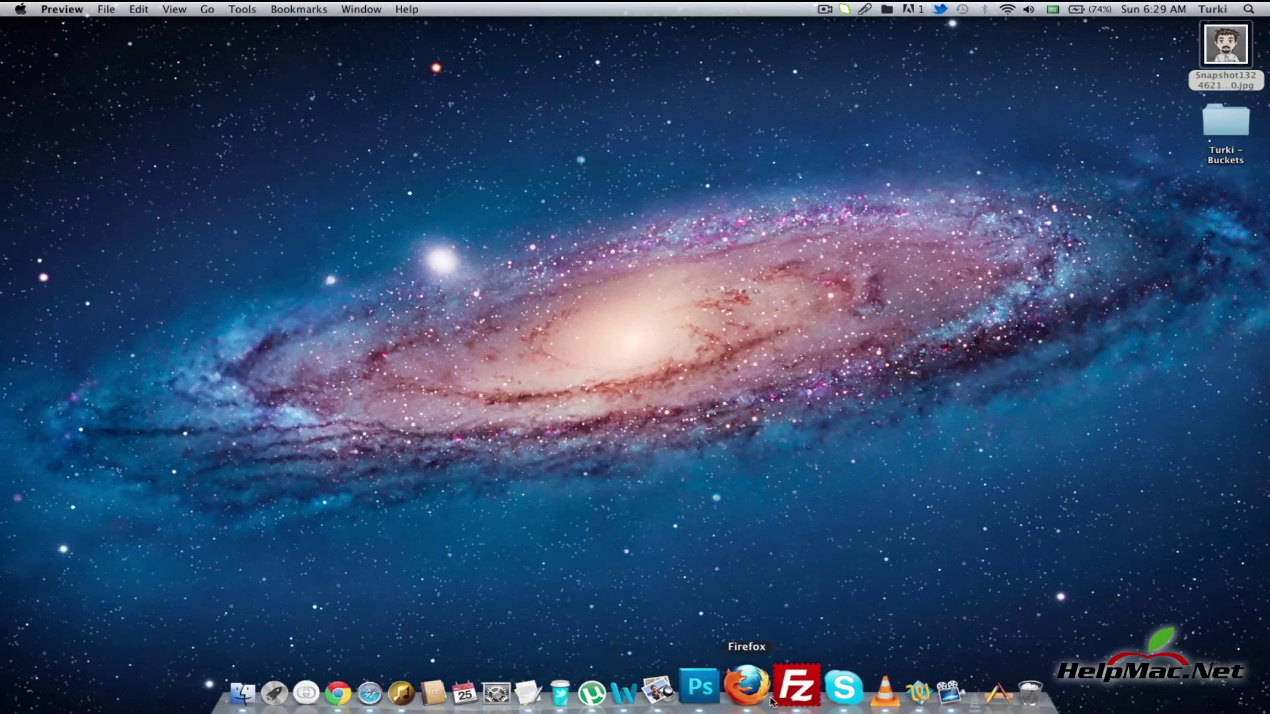
left_click(767, 695)
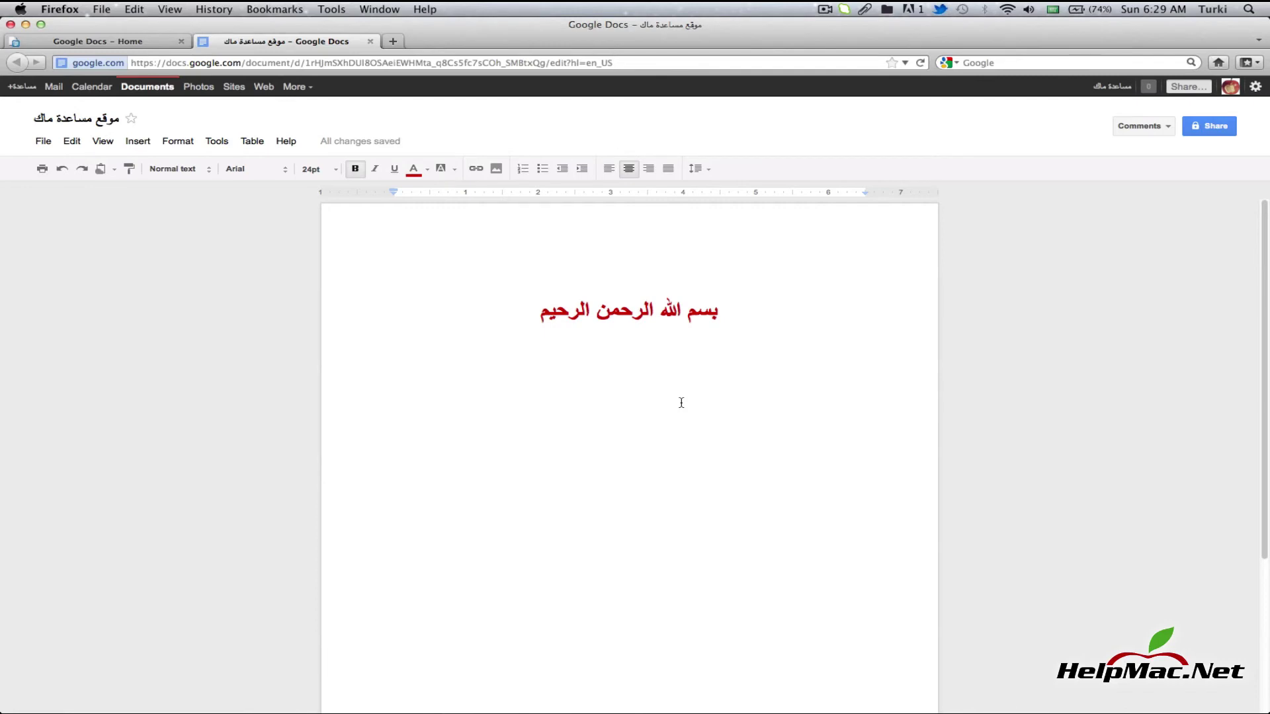
Step: Paste the avatar image onto the empty line above the red Arabic heading
key("super+v")
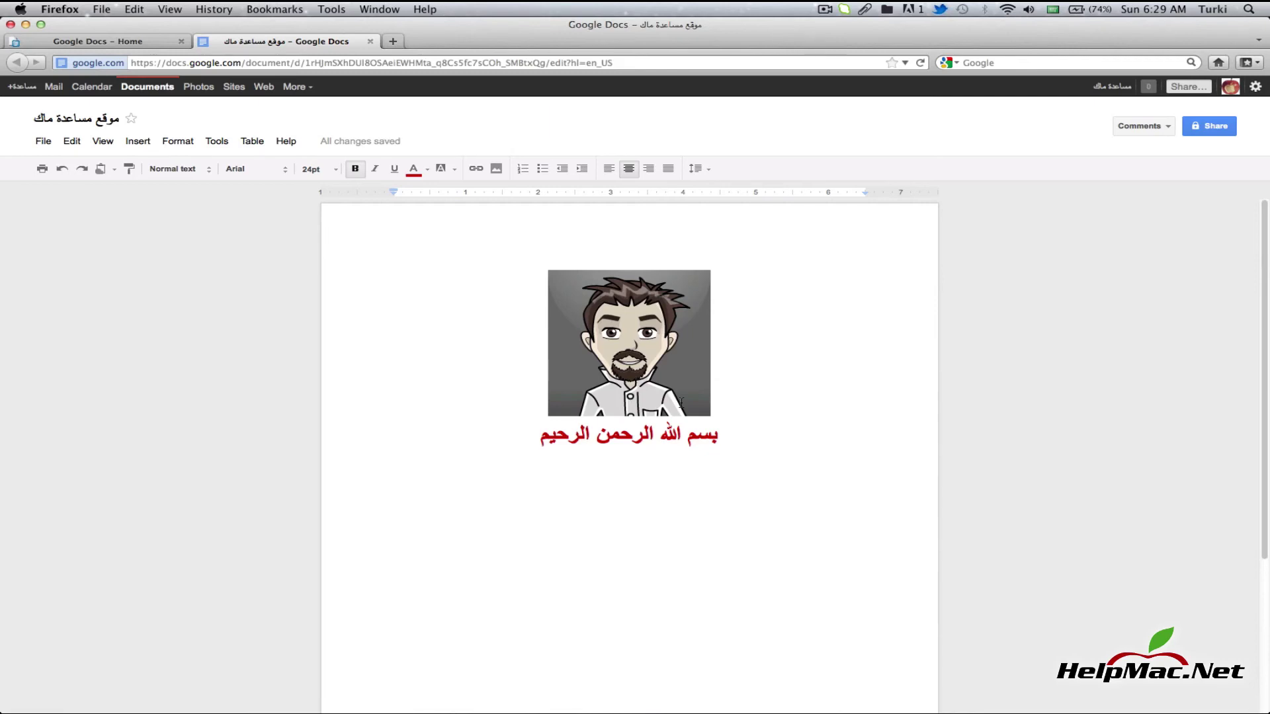
left_click(44, 141)
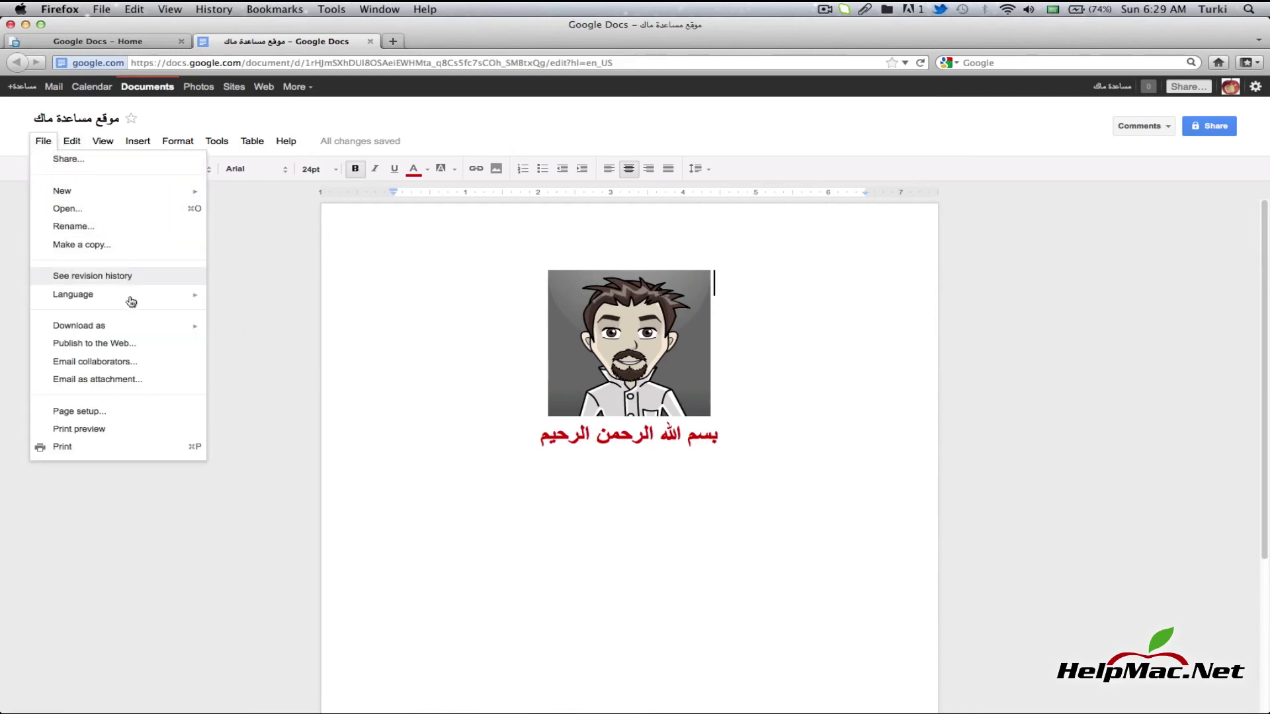
Step: Download the document as a Word .doc file and open it in Microsoft Word
mouse_move(170, 332)
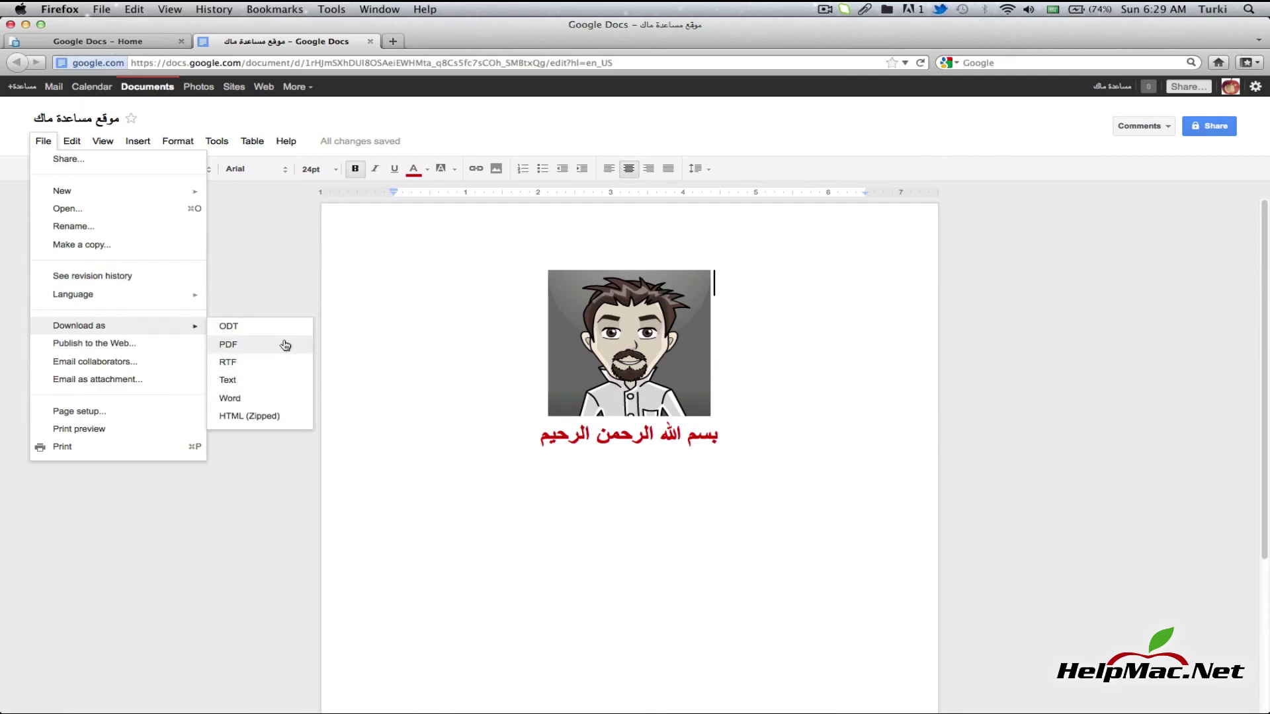
left_click(278, 400)
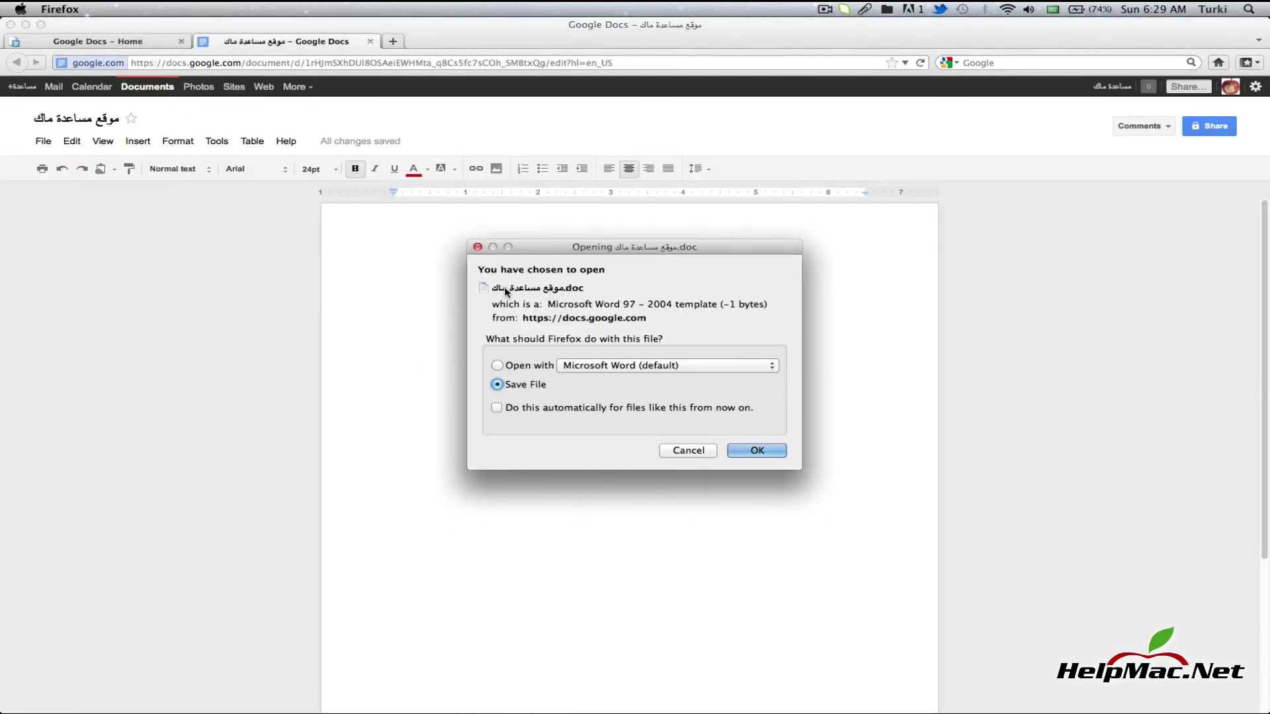
left_click(751, 453)
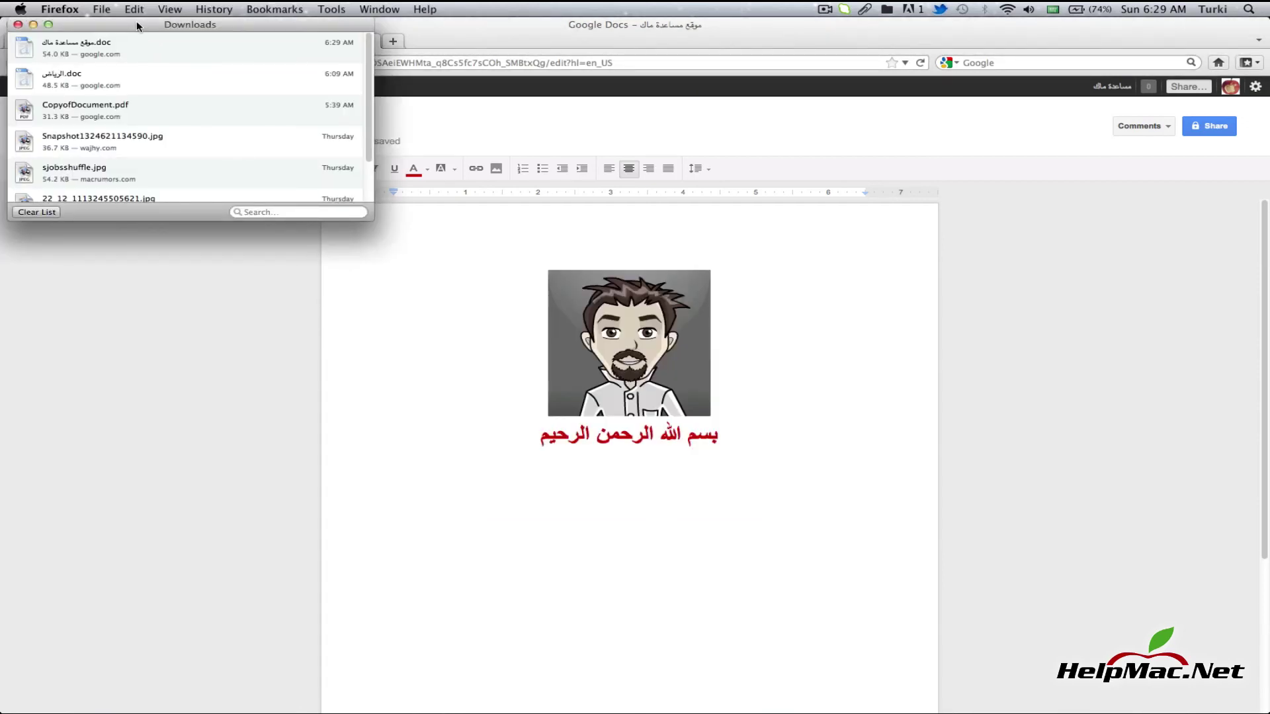
left_click_drag(136, 23, 183, 210)
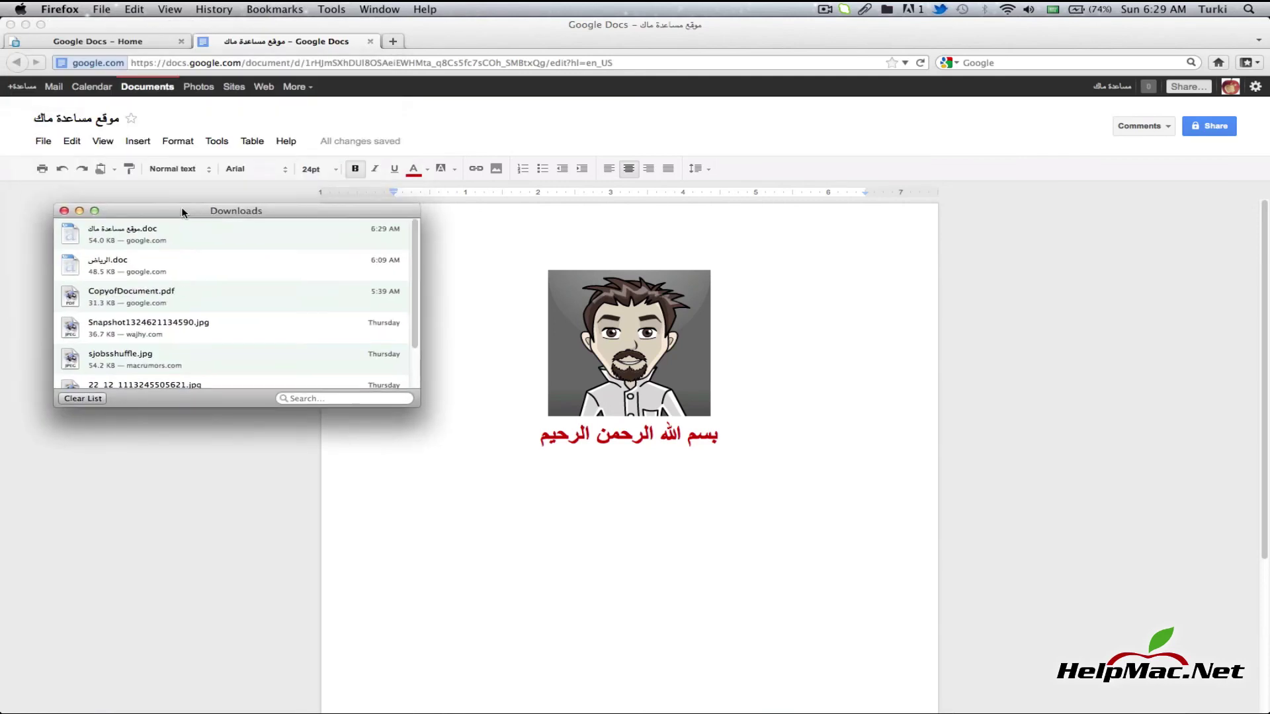
double_click(75, 235)
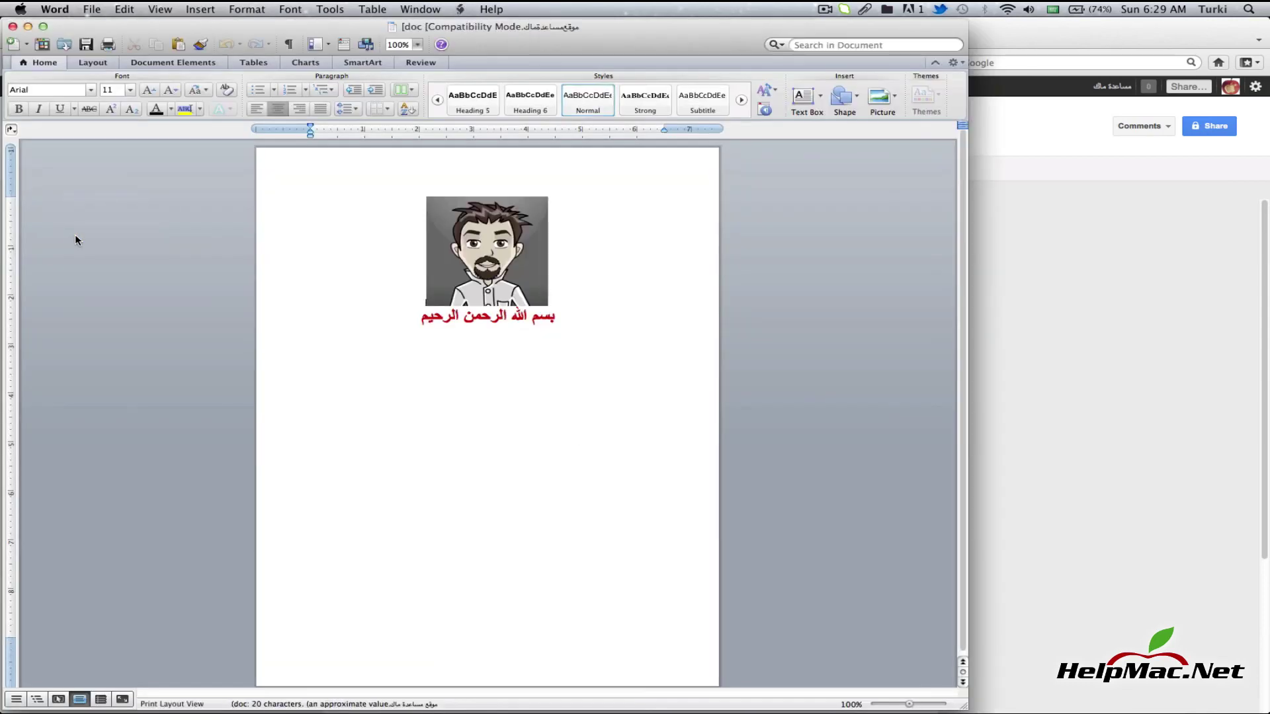
Step: In Word, check the avatar picture and the 24pt red Arabic heading, then close the document
left_click_drag(519, 39, 758, 42)
left_click(676, 268)
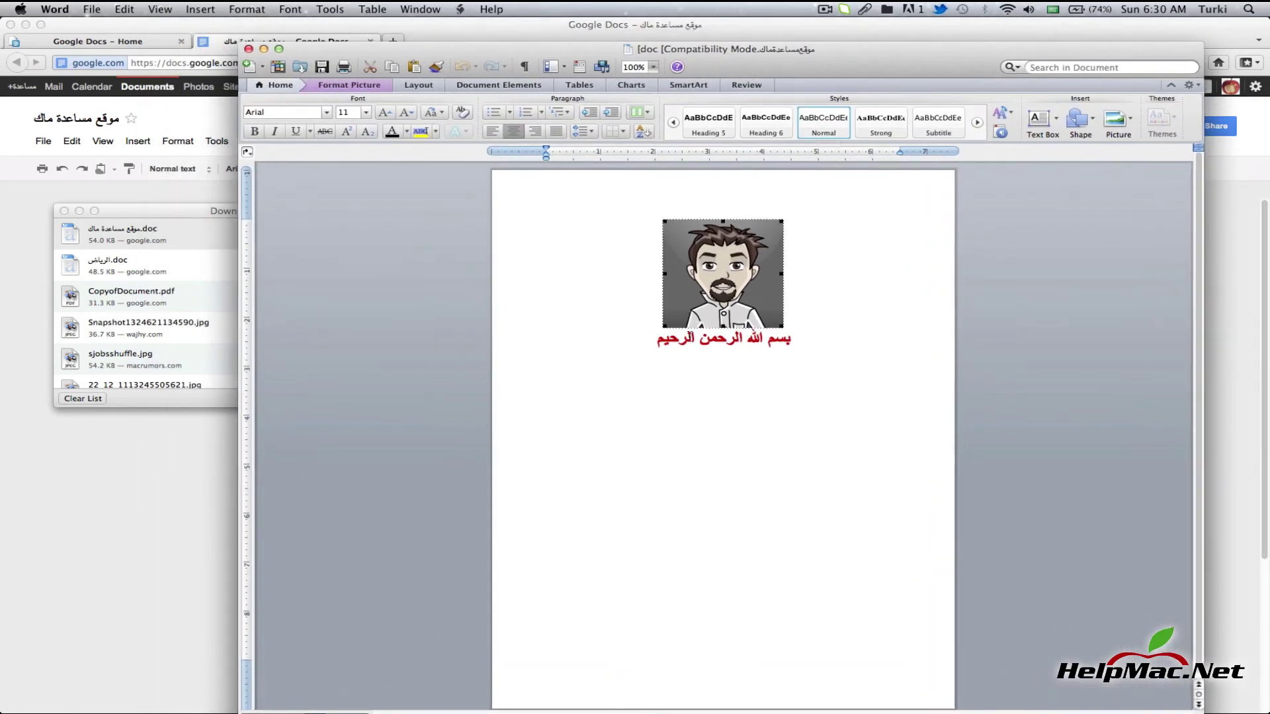
triple_click(688, 342)
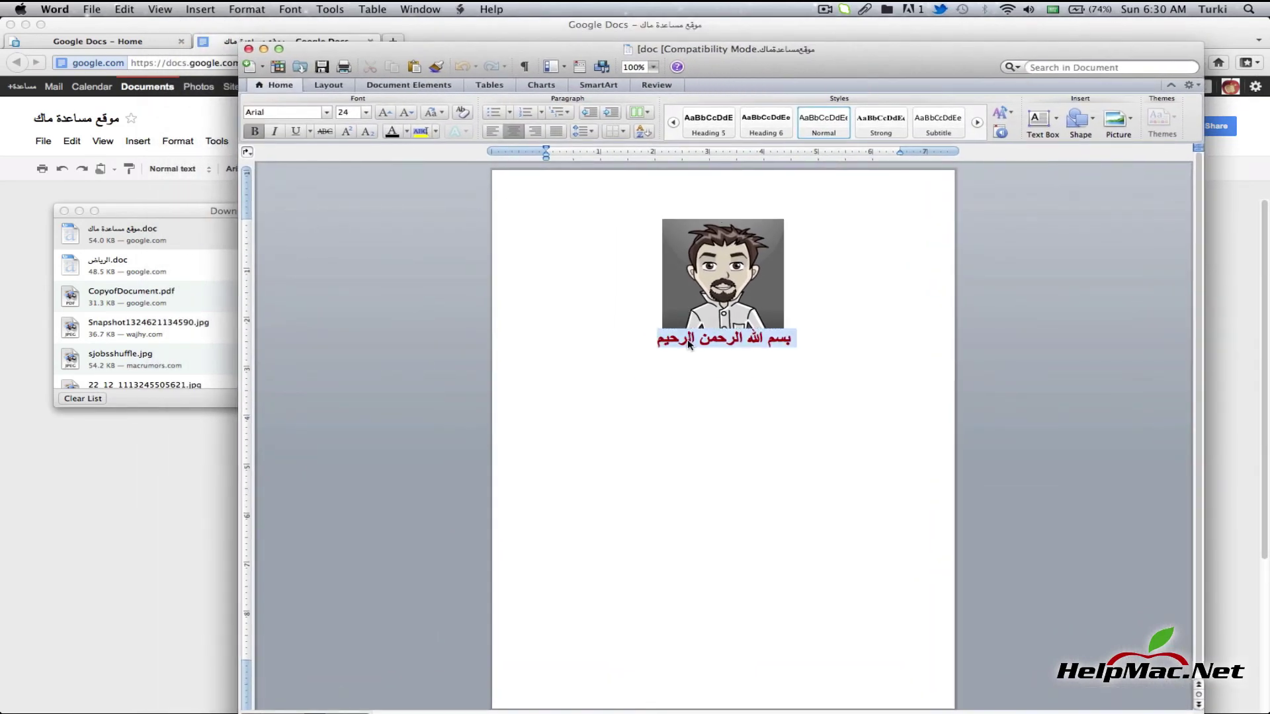
left_click(653, 330)
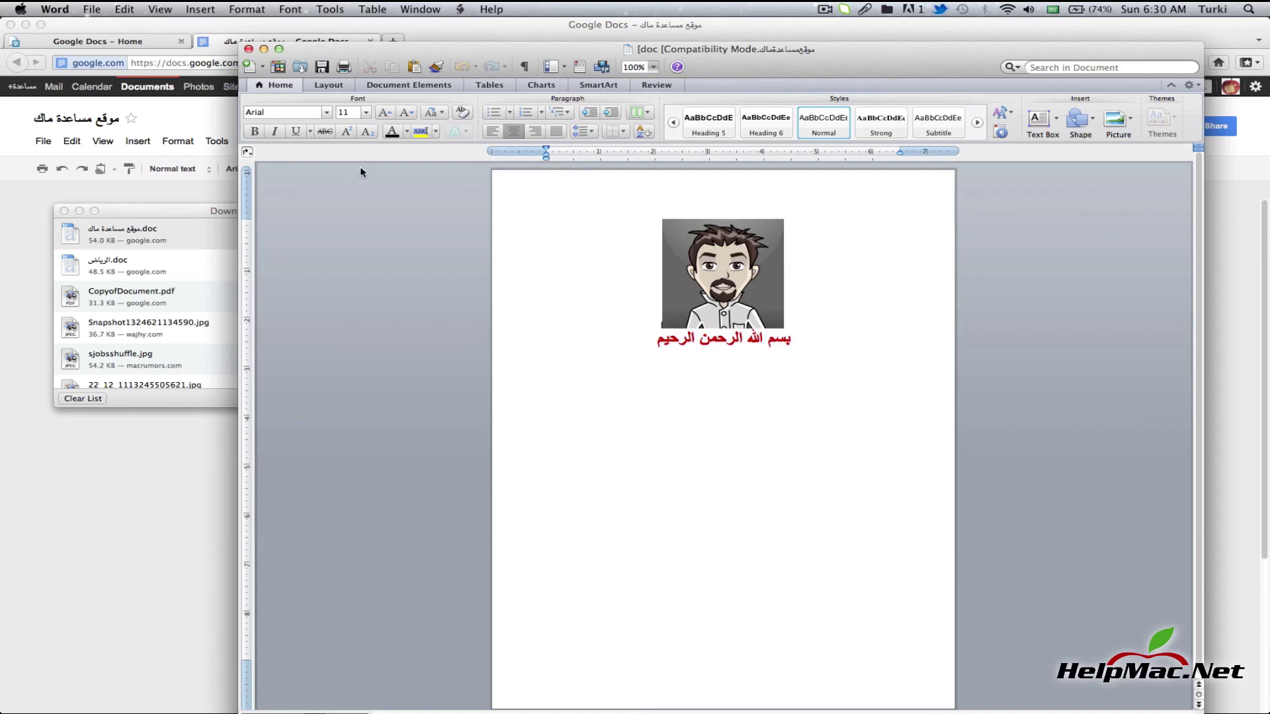
left_click(250, 50)
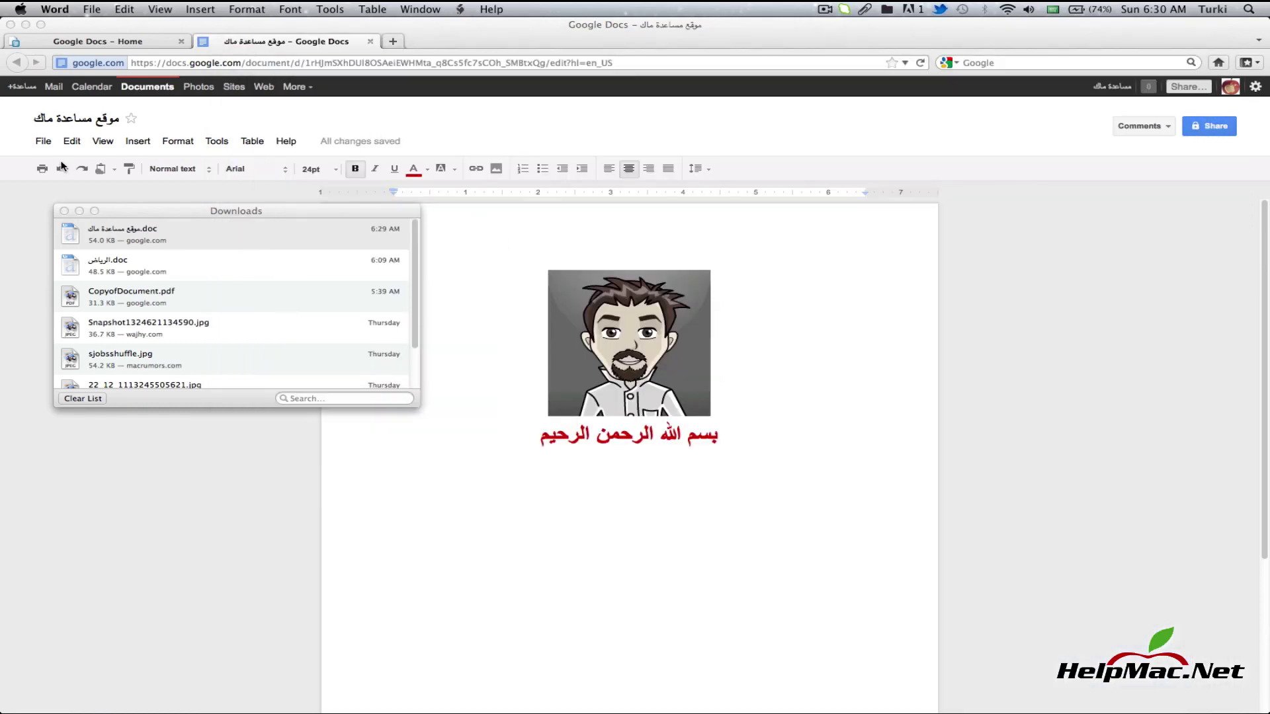
Step: Dismiss the Firefox Downloads list to reveal the document with the avatar and red heading
left_click(64, 211)
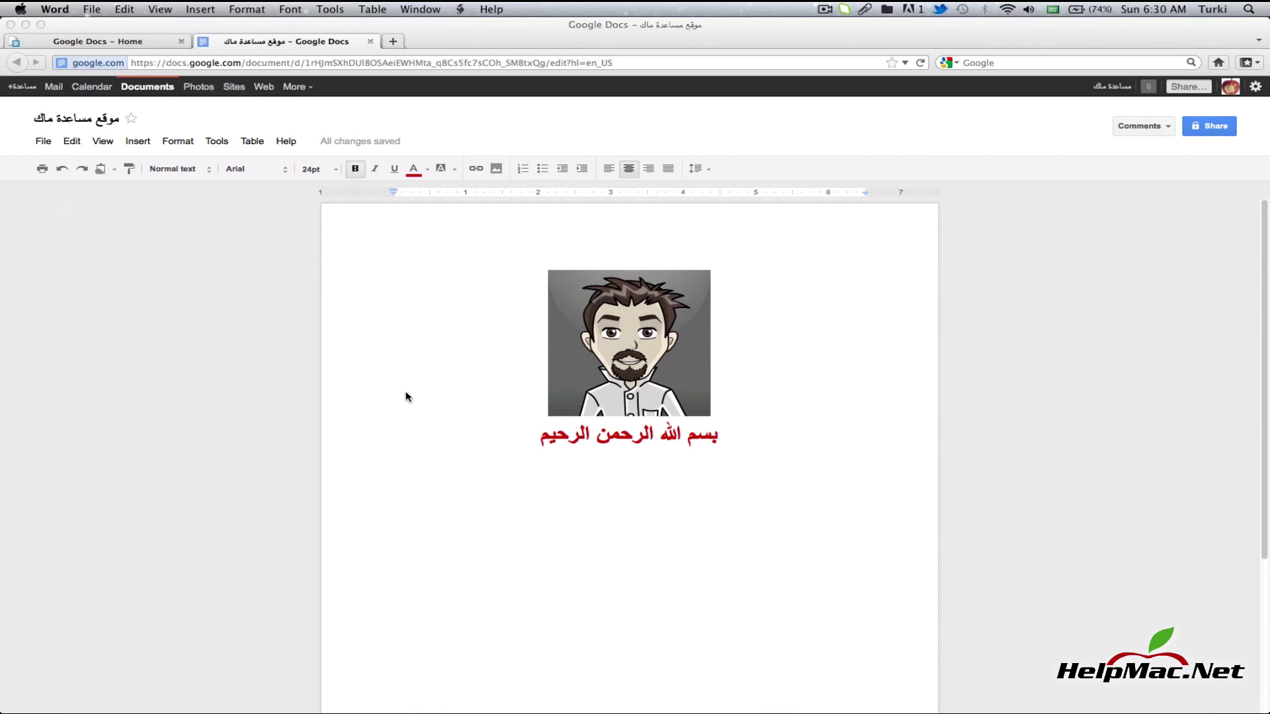